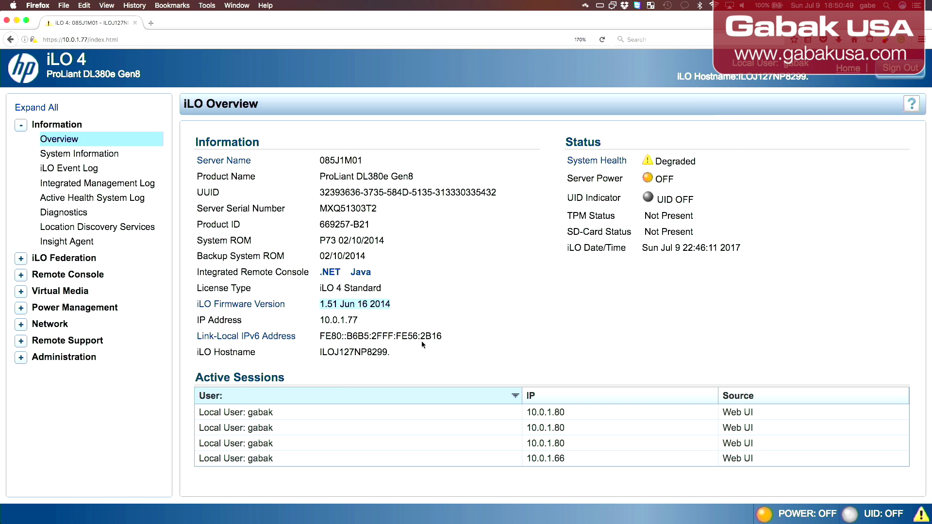
Check the Integrated Management Log behind BIOS/Hardware Health, then return to the Health Summary
left_click(88, 155)
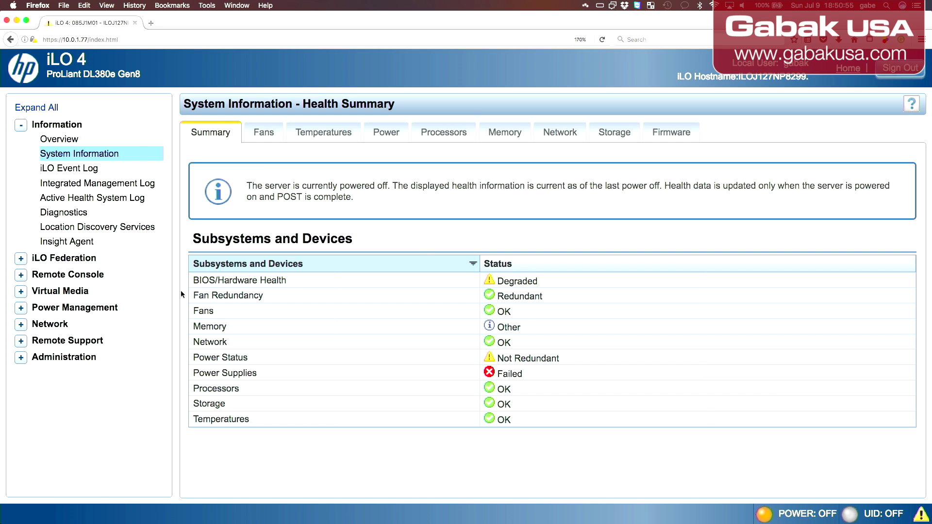
left_click(271, 281)
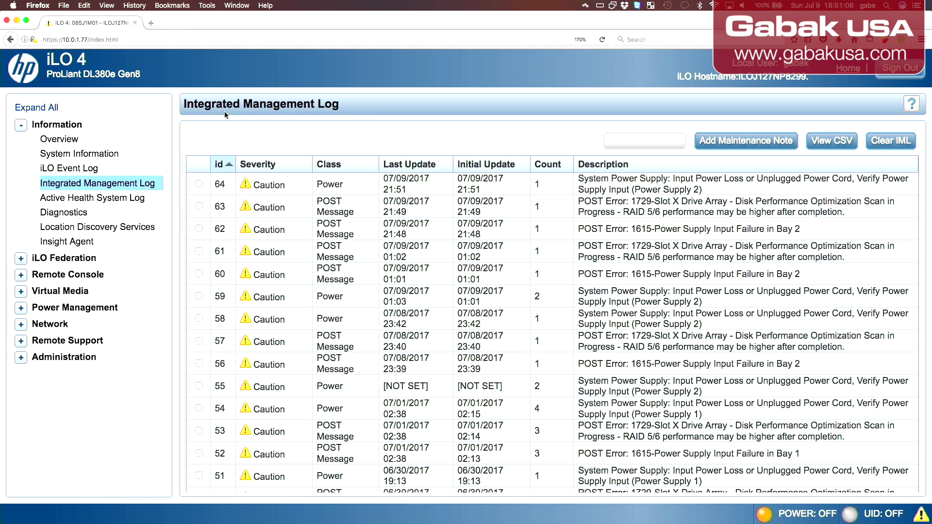
left_click(10, 40)
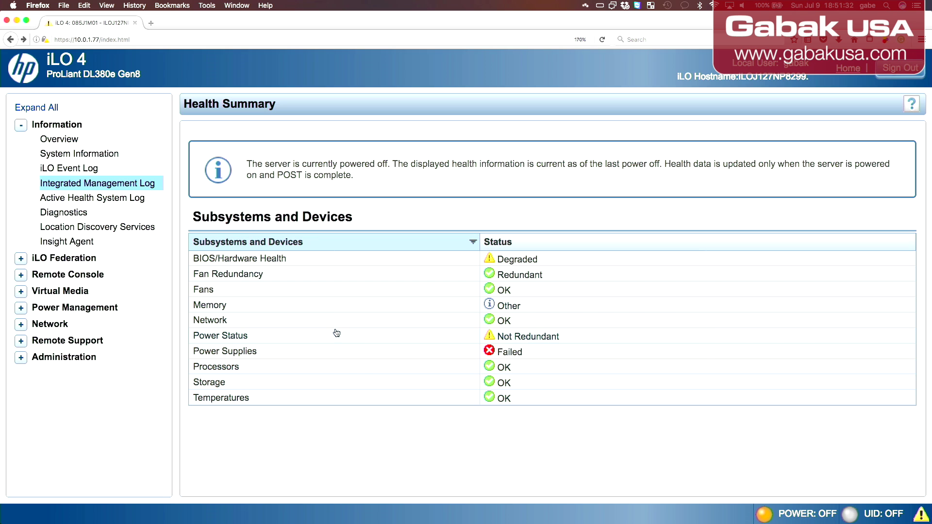
Review the Diagnostics self-tests, controller version 3.3, and the active and backup ROMs dated 02/10/2014
left_click(67, 199)
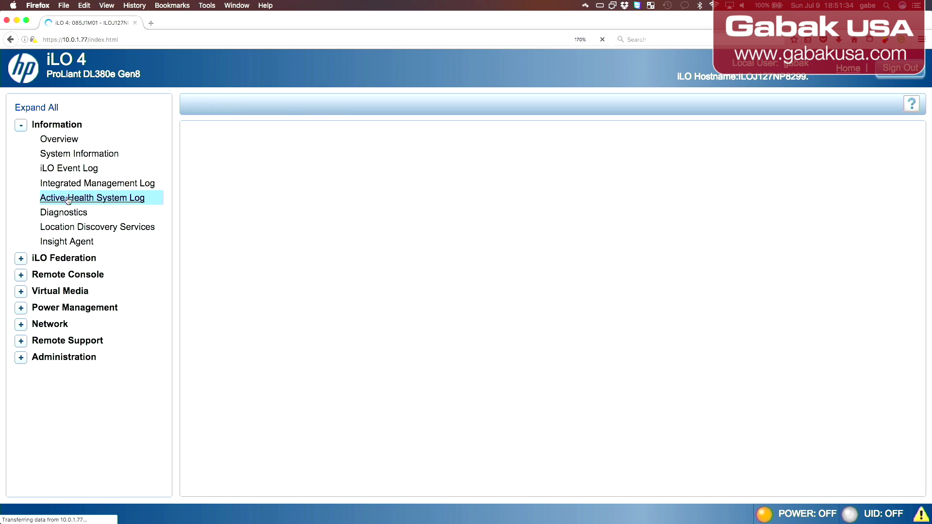
left_click(61, 214)
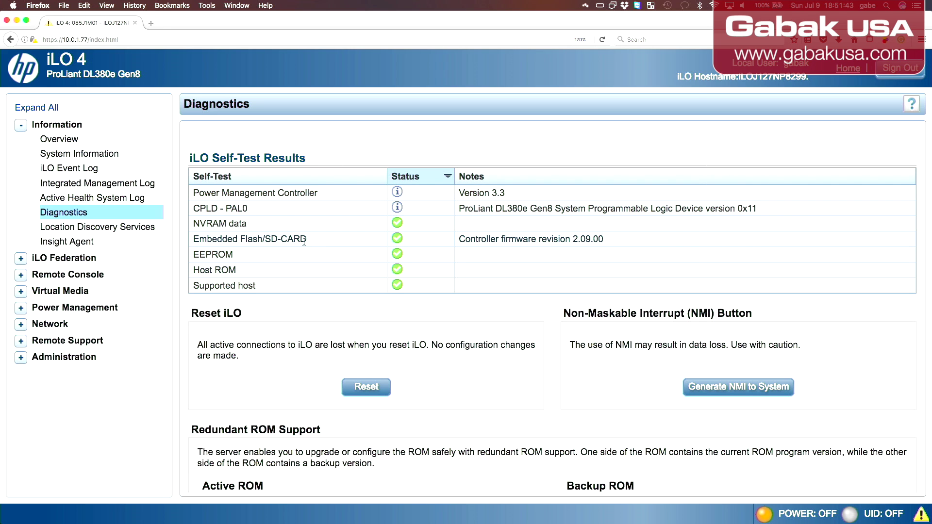
left_click_drag(308, 239, 189, 241)
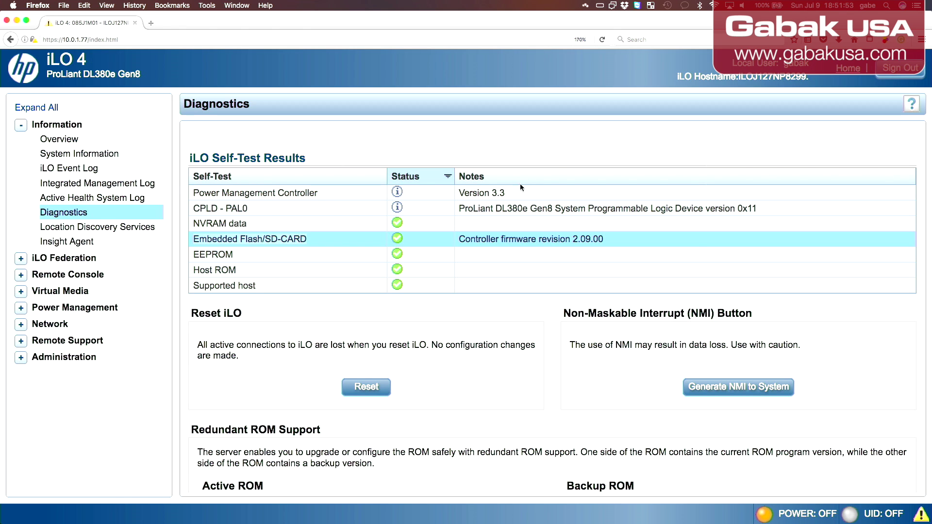
left_click_drag(520, 186, 448, 191)
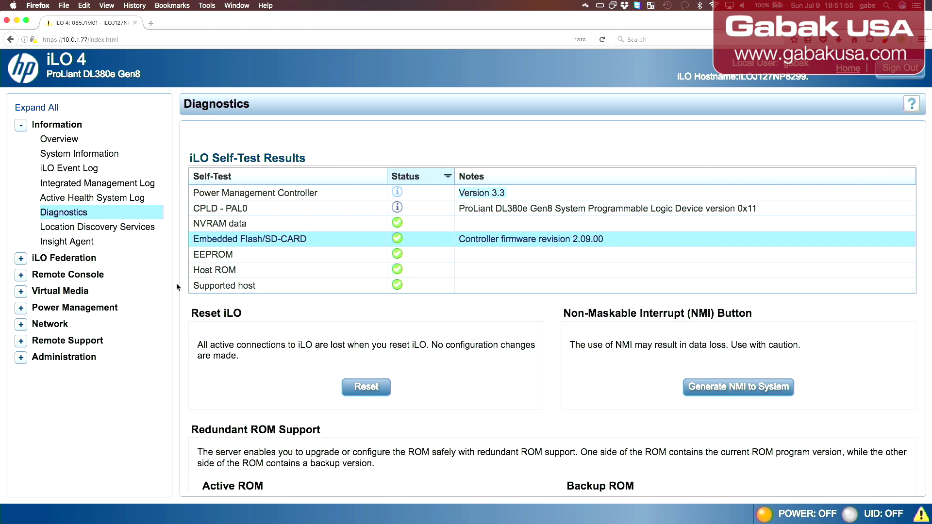
scroll(293, 322, "down", 4)
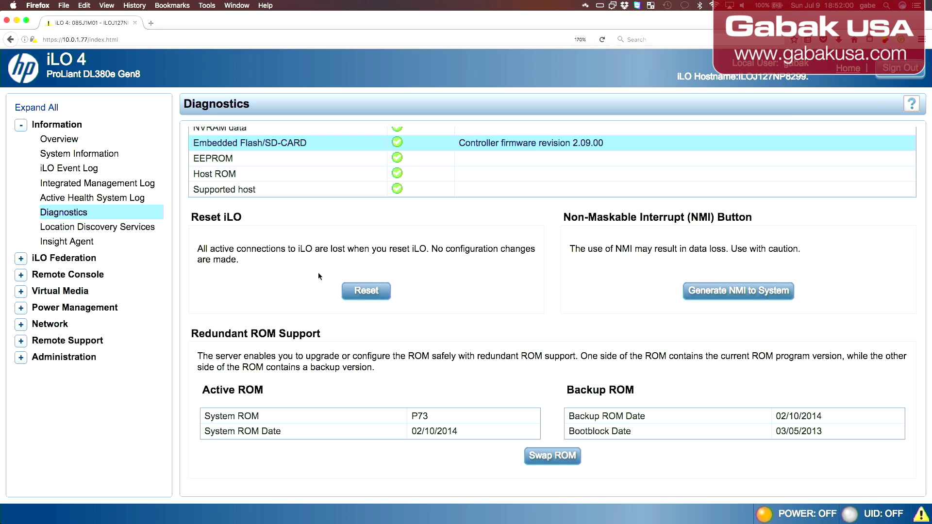
Open the Temperatures page and scroll through the sensor readings table
left_click(81, 230)
left_click(84, 155)
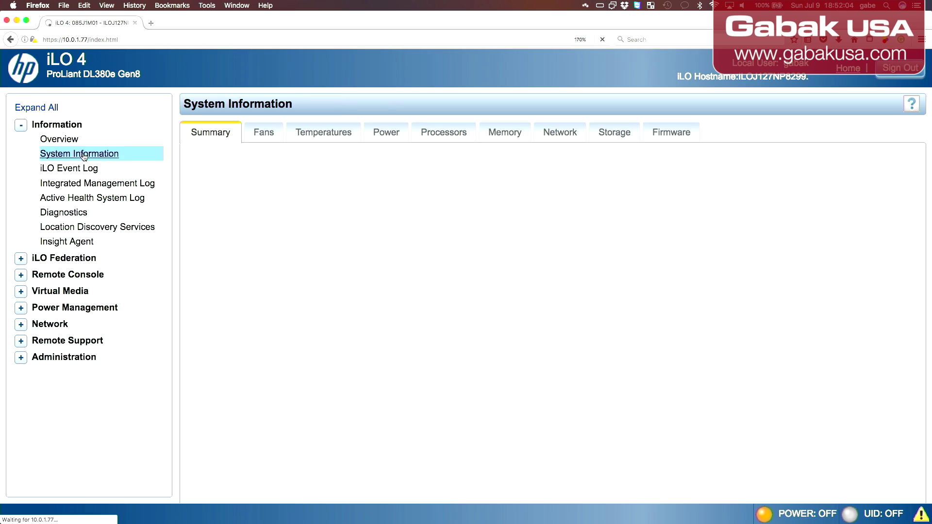
left_click(310, 132)
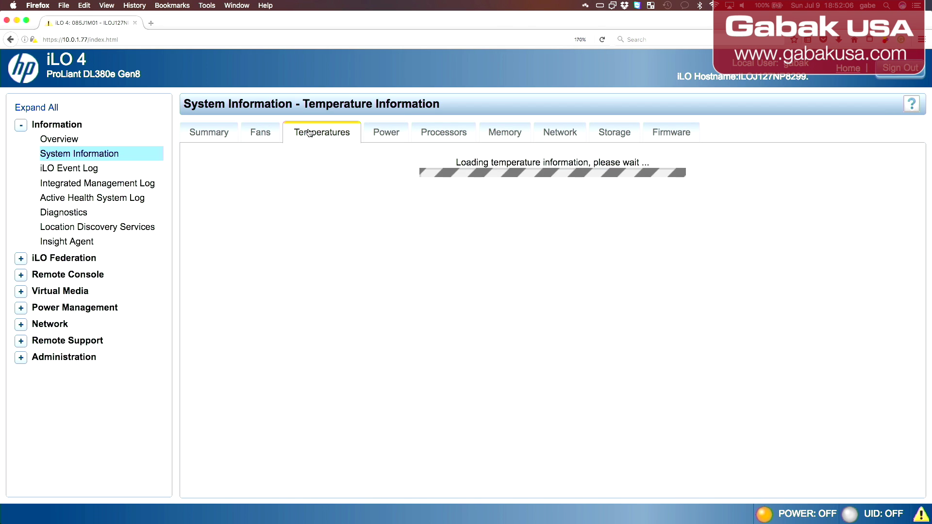
scroll(346, 255, "down", 5)
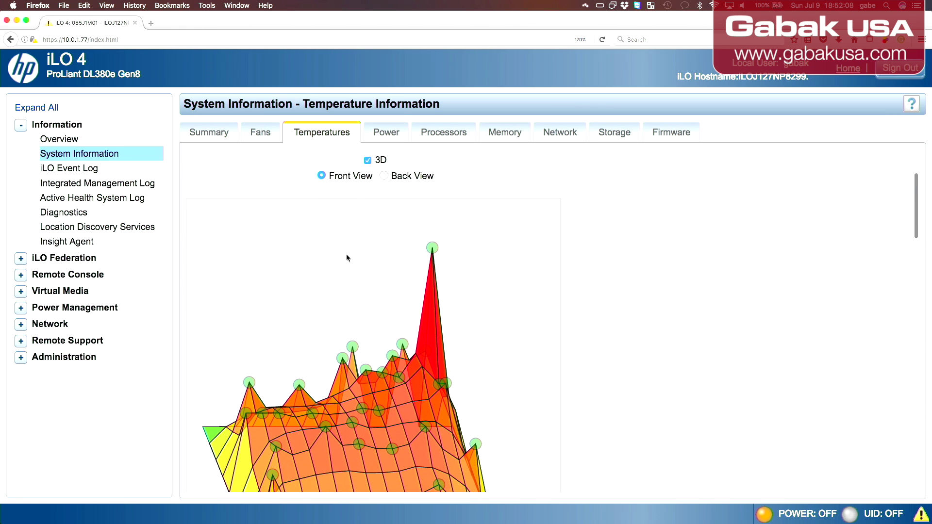
scroll(347, 257, "down", 1)
scroll(441, 233, "down", 5)
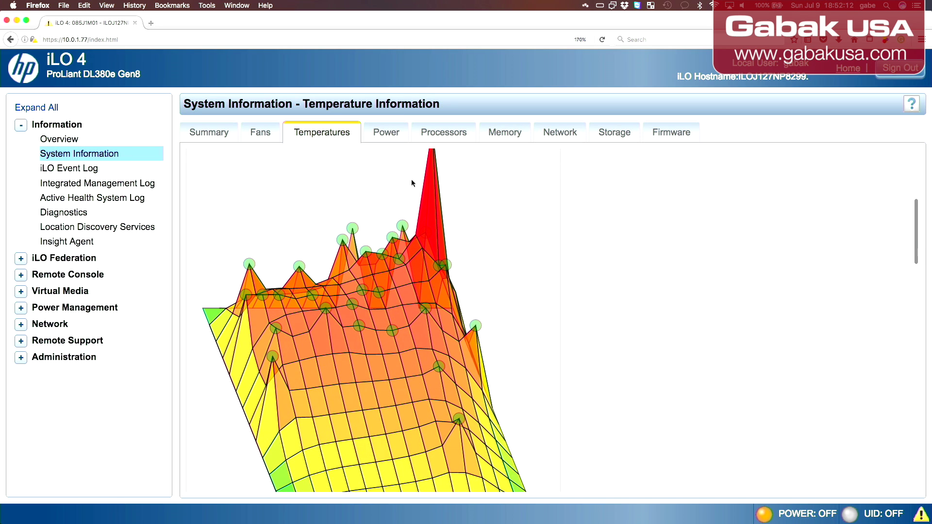
scroll(425, 343, "down", 8)
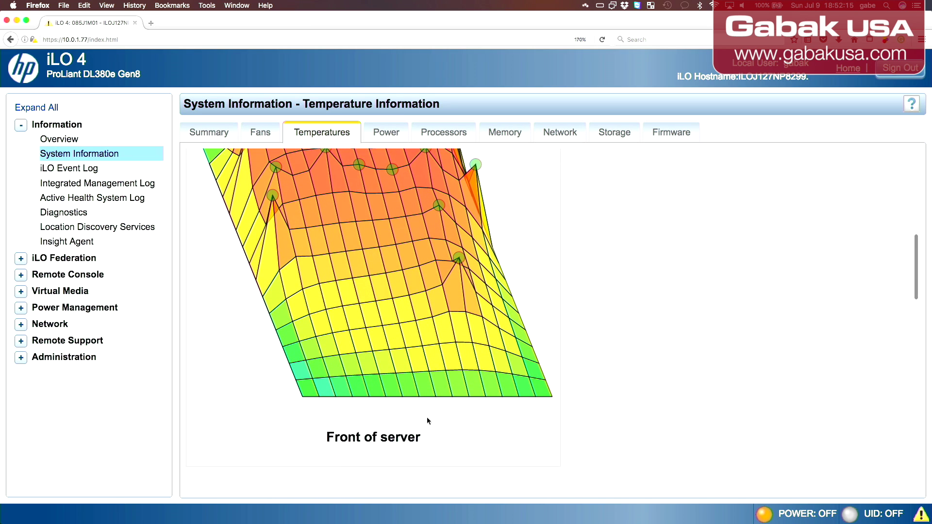
scroll(418, 412, "down", 20)
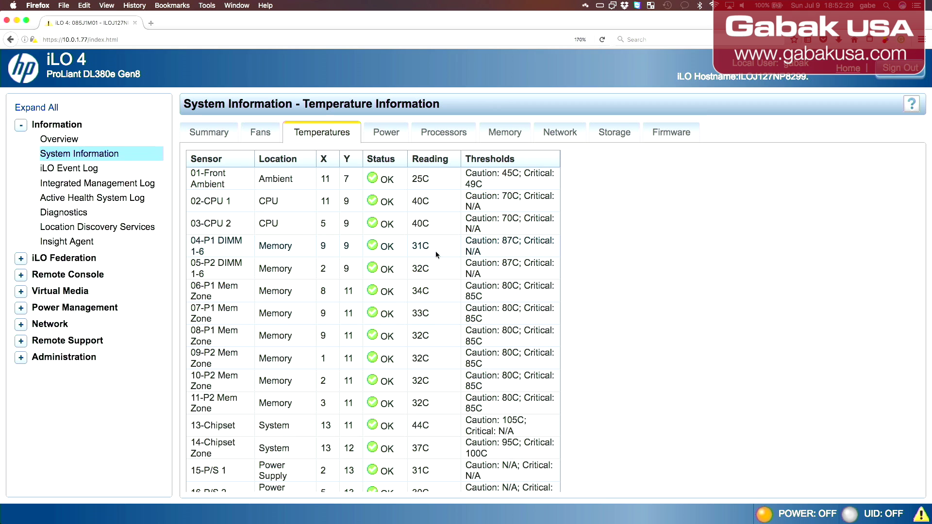
scroll(435, 252, "down", 10)
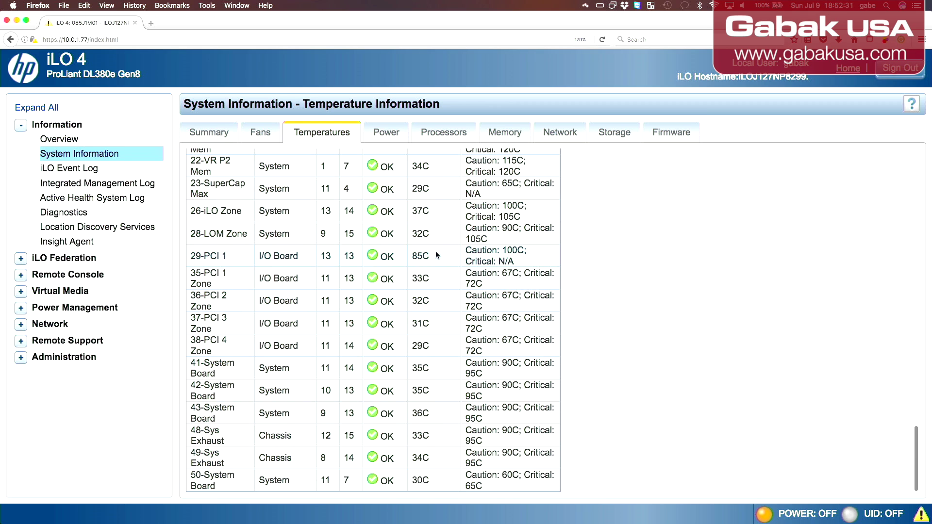
scroll(435, 254, "up", 15)
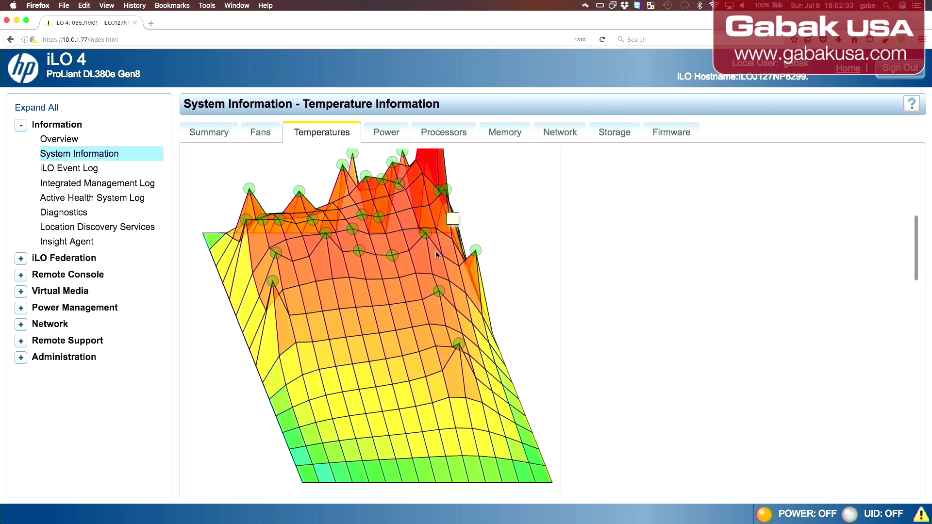
scroll(436, 252, "up", 3)
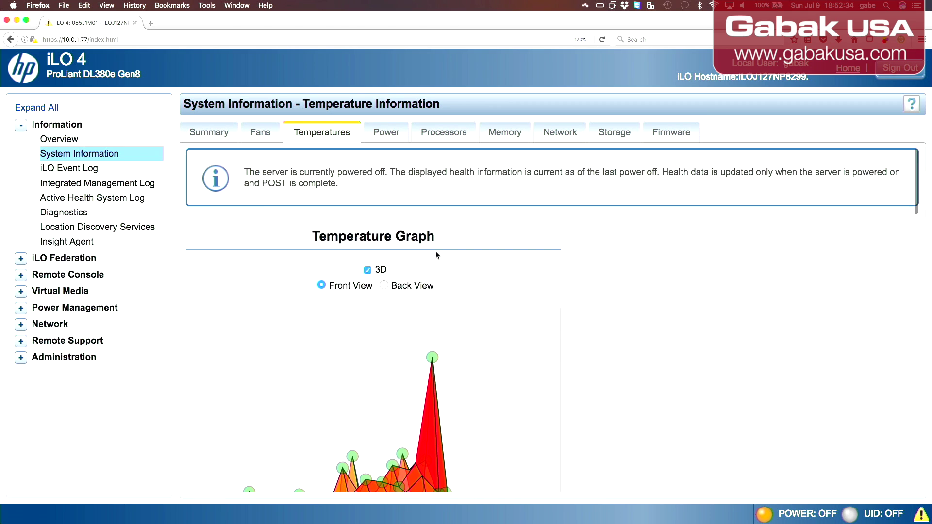
Toggle the temperature graph between back, 3D and front views, then show the Power information
left_click(384, 286)
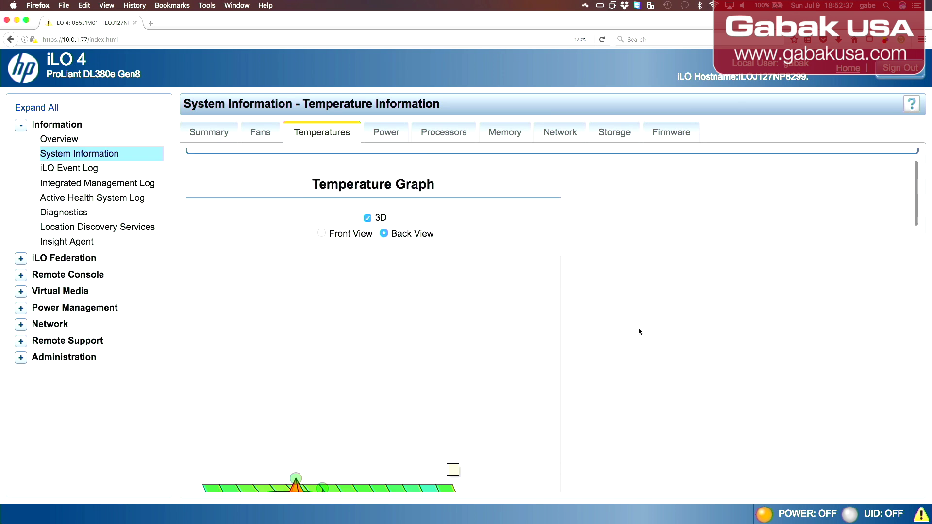
scroll(639, 328, "down", 5)
scroll(639, 350, "up", 5)
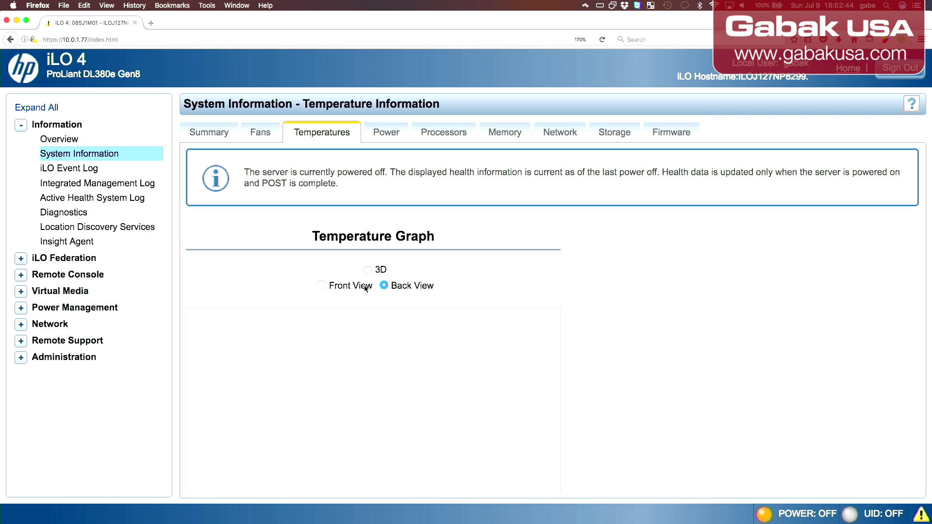
scroll(722, 362, "down", 5)
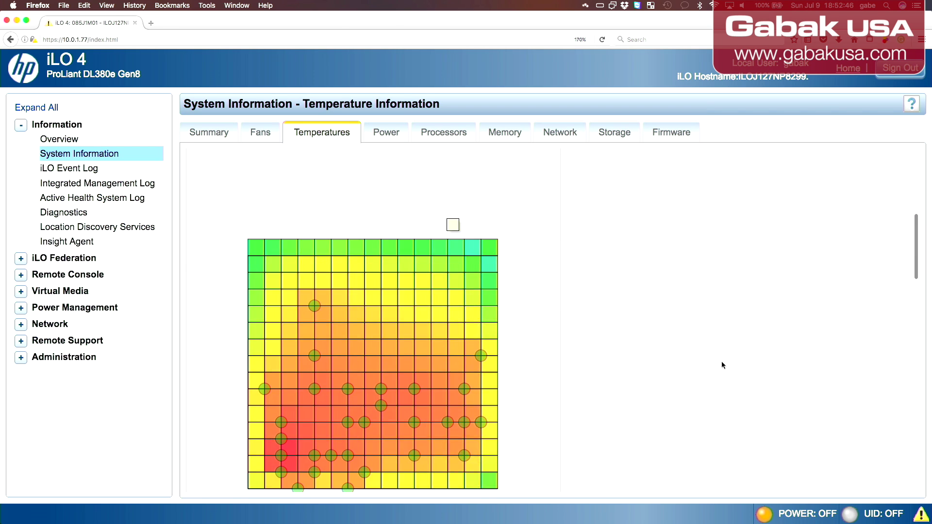
scroll(722, 362, "up", 5)
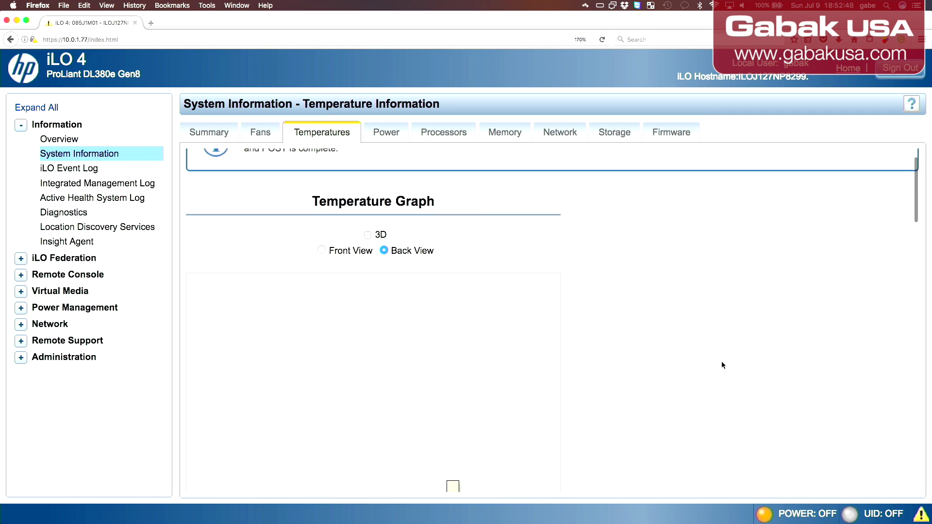
left_click(367, 237)
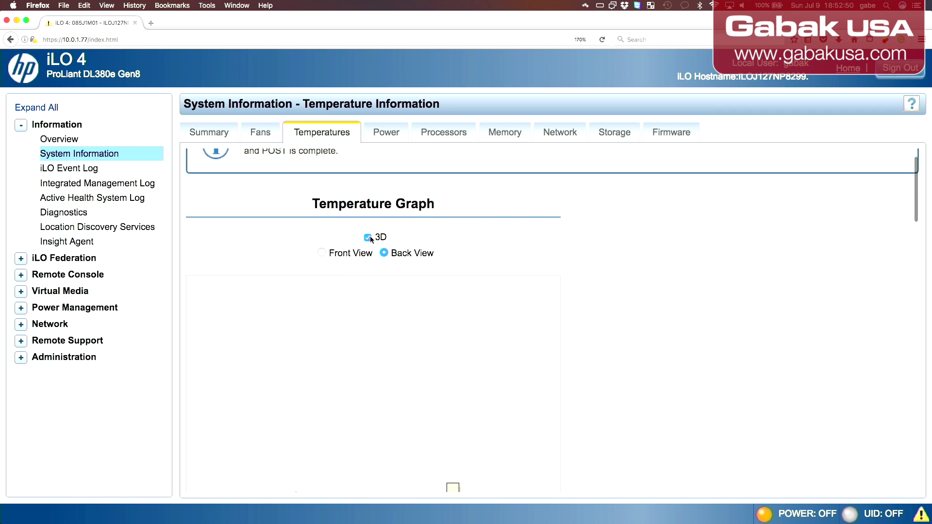
left_click(321, 253)
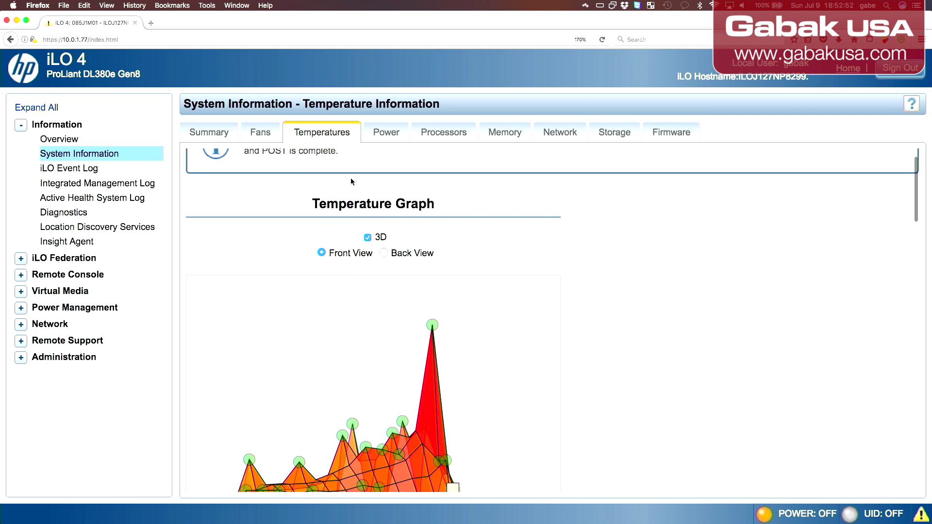
left_click(381, 134)
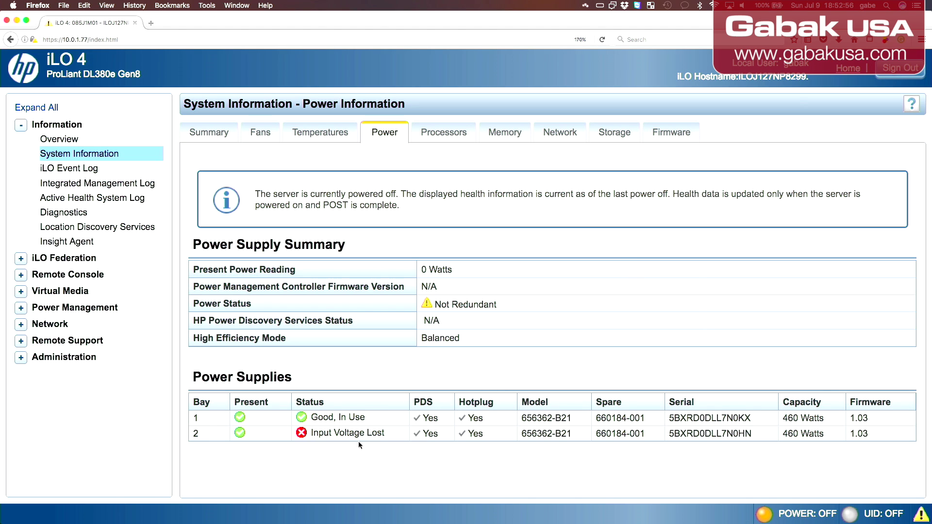
Review both Xeon E5-2420 processors' model names and their 6 cores, 12 threads each
left_click_drag(392, 434, 289, 436)
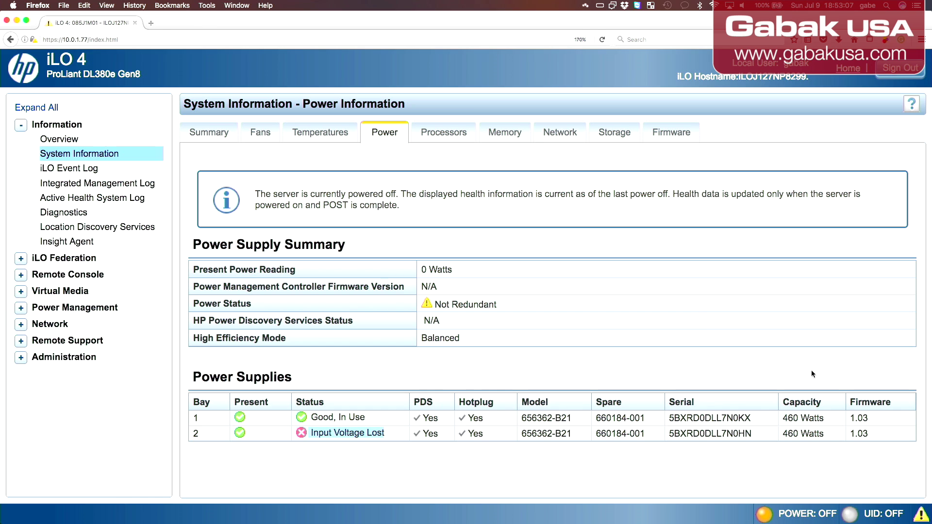
left_click(457, 132)
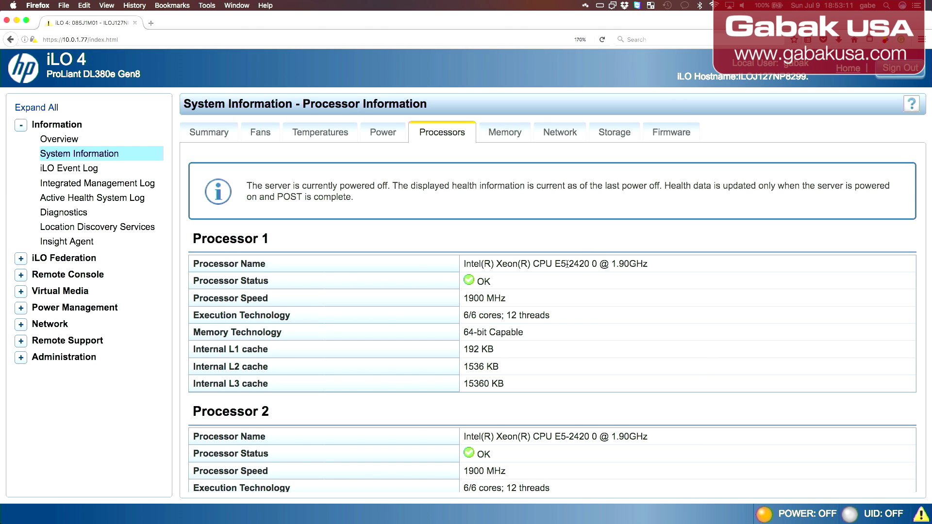
left_click_drag(567, 263, 430, 264)
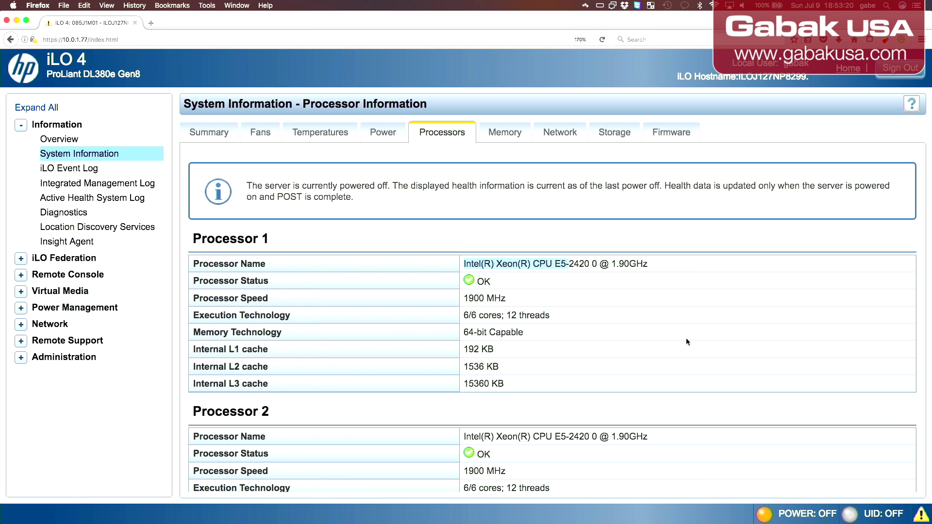
scroll(686, 338, "down", 3)
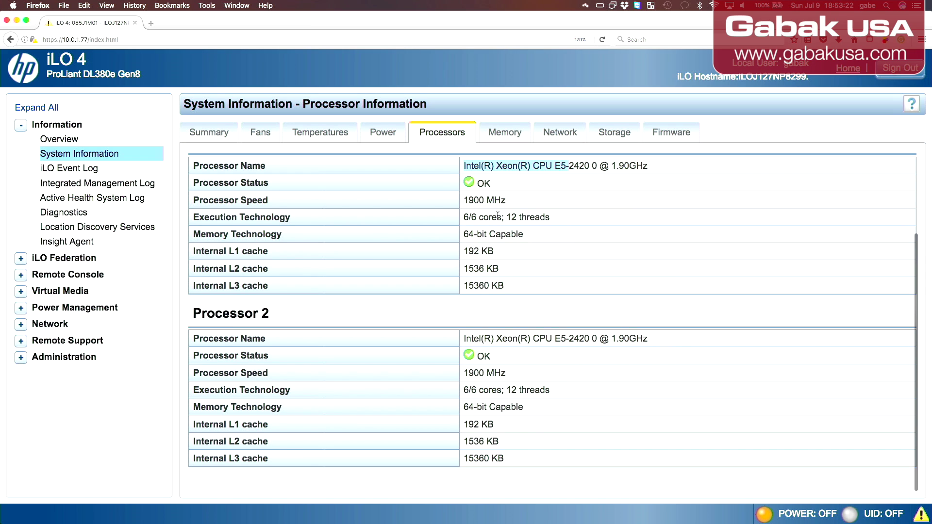
left_click_drag(492, 217, 474, 218)
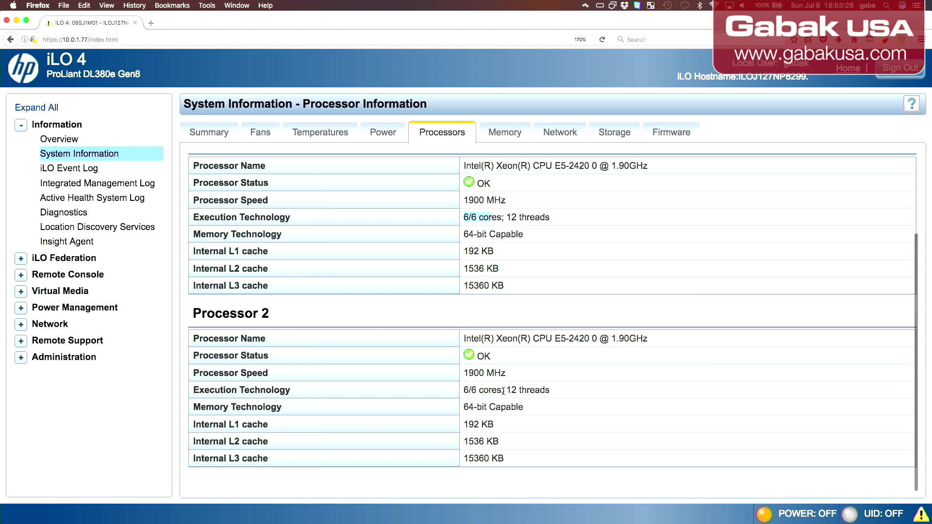
left_click_drag(468, 390, 453, 412)
scroll(558, 411, "up", 3)
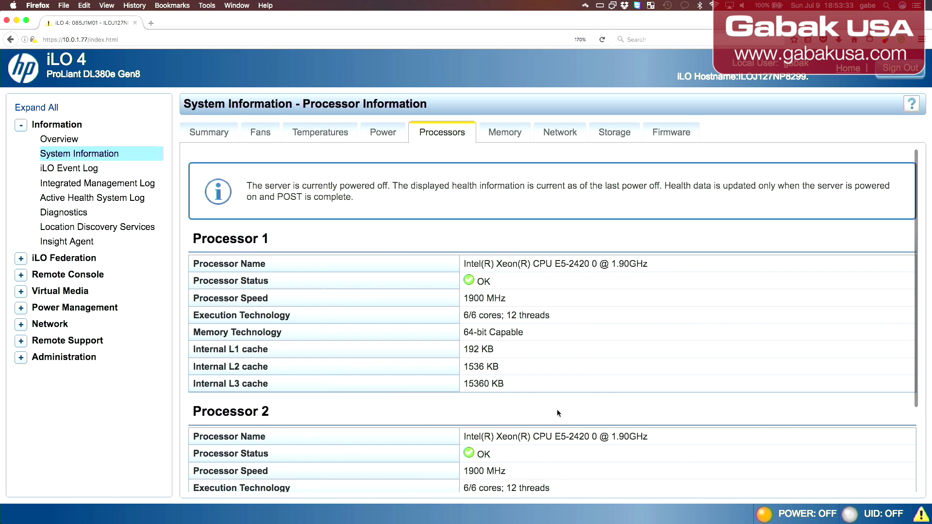
Review the memory and network adapter information
left_click(505, 136)
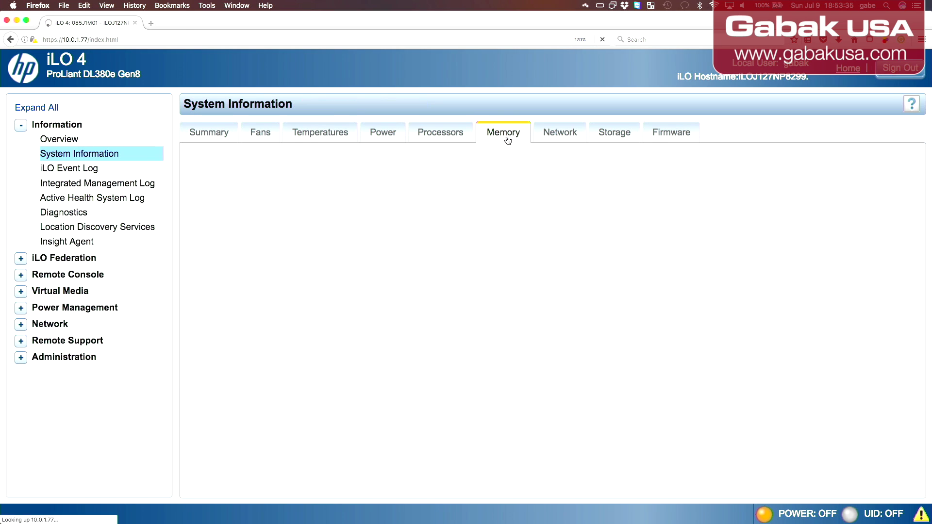
scroll(576, 271, "down", 3)
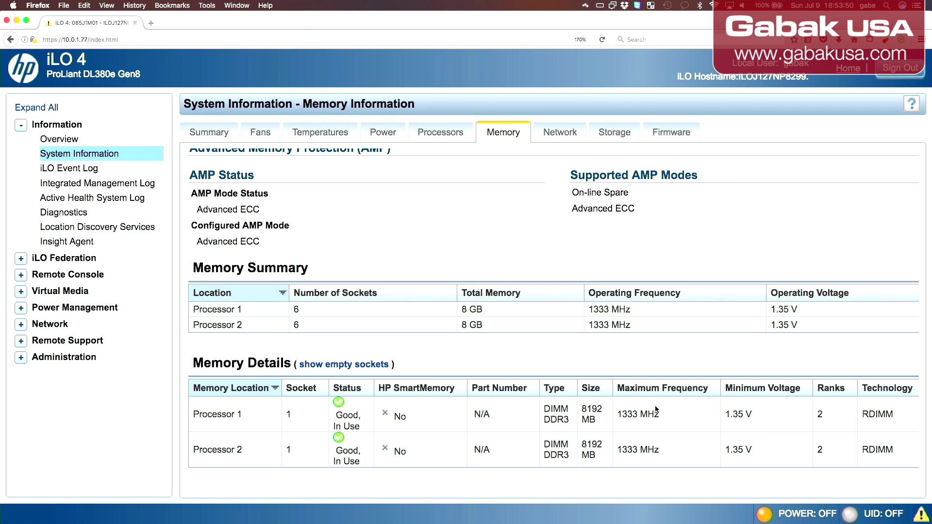
left_click(558, 134)
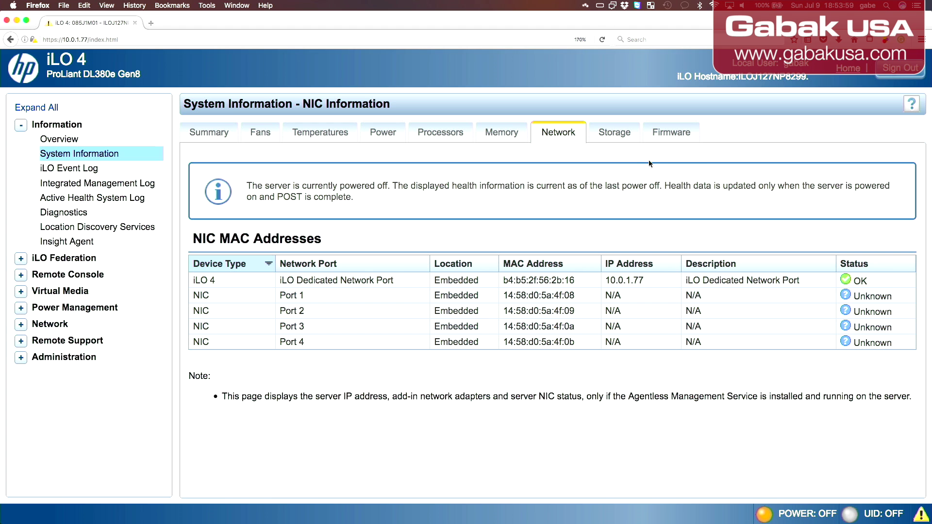
Scroll through storage details, check firmware versions, then open the iLO Event Log
left_click(615, 135)
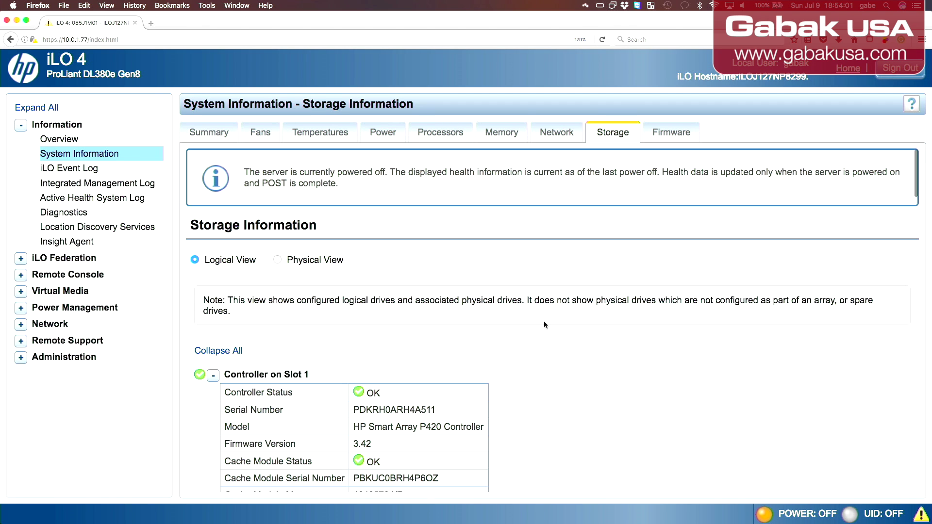
scroll(545, 323, "down", 20)
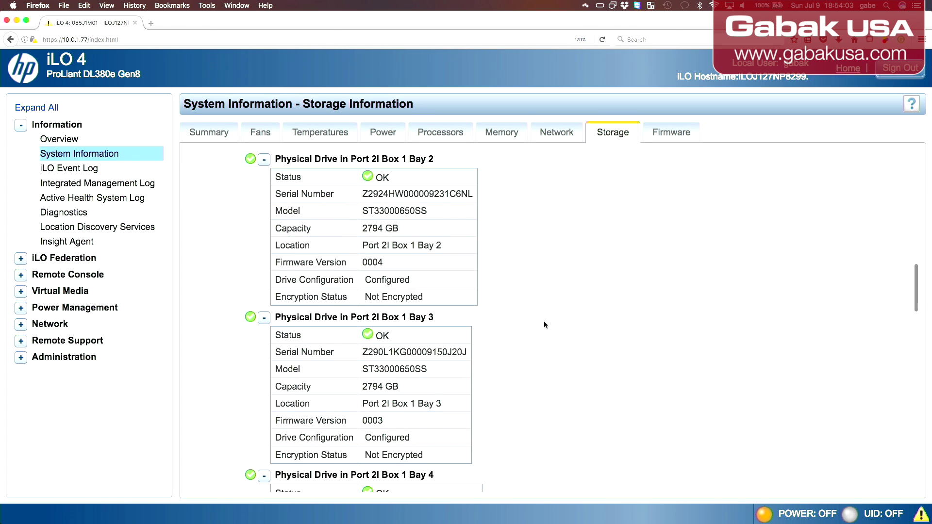
scroll(544, 324, "down", 15)
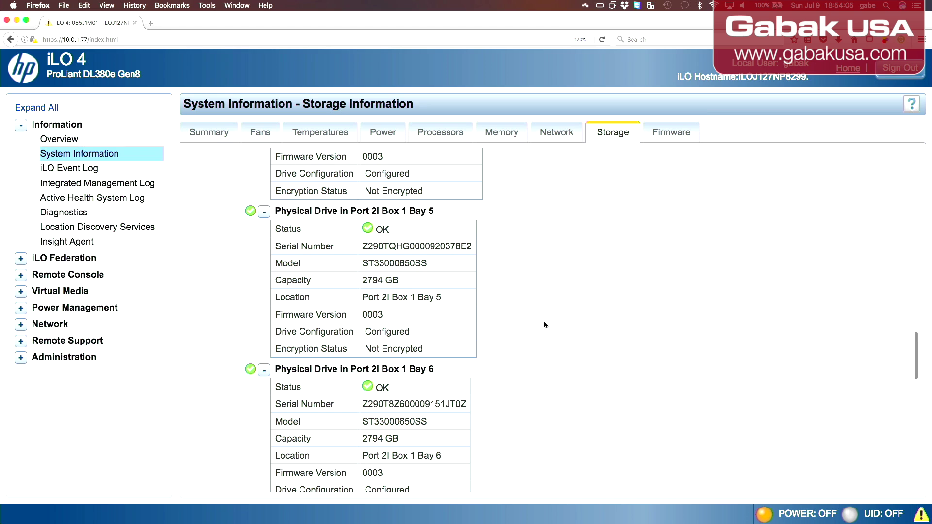
scroll(544, 325, "down", 14)
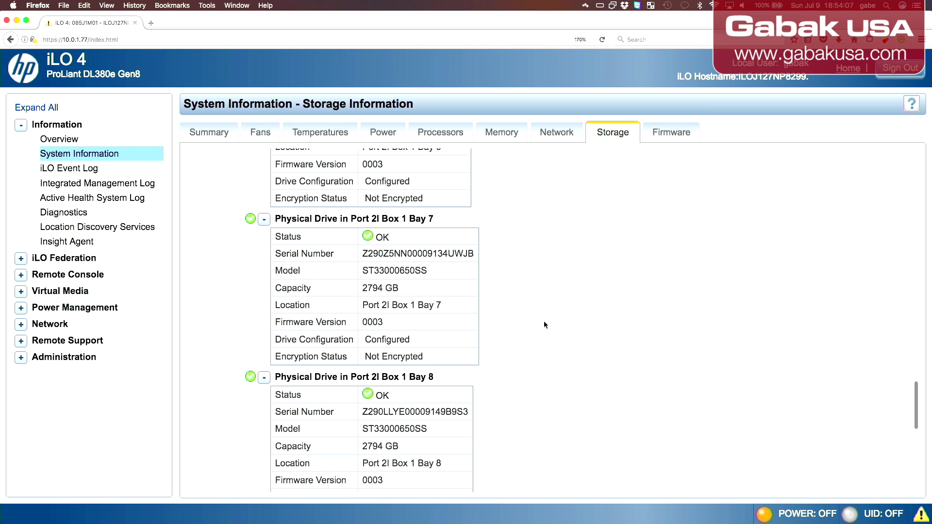
scroll(544, 322, "up", 20)
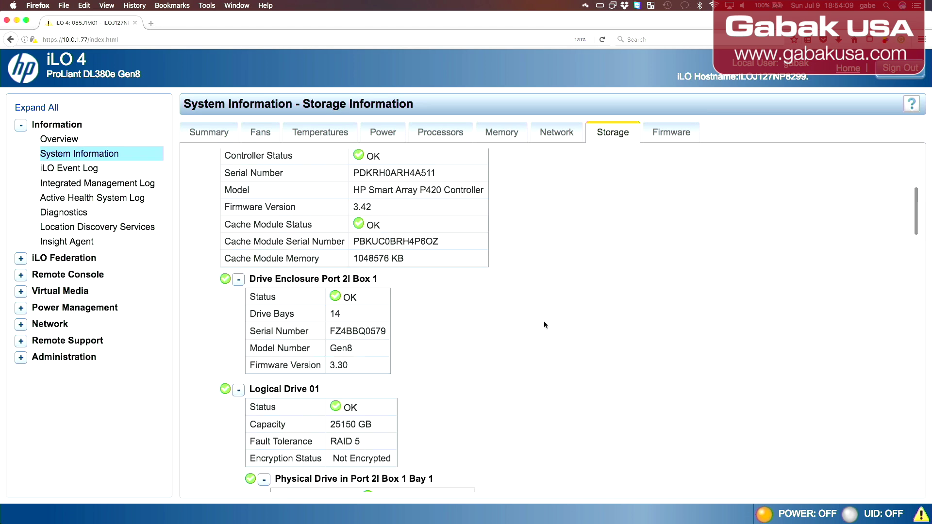
left_click(670, 132)
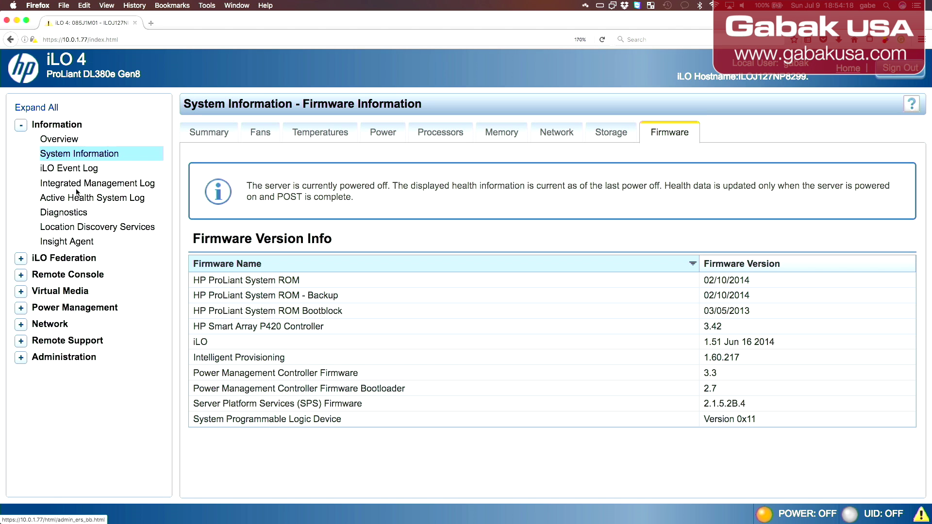
left_click(75, 168)
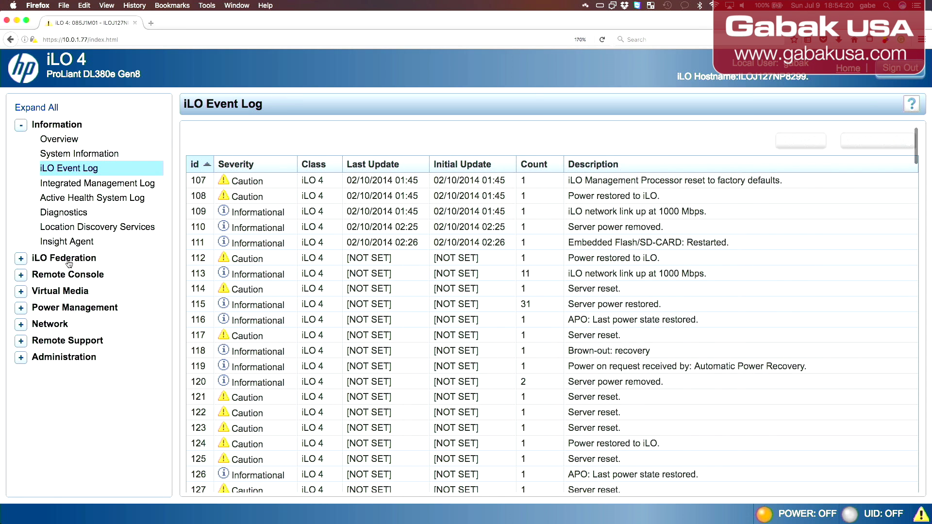
Launch the Java remote console and view its requirements: Java 6.0 recommended, 1.4.2_13 minimum
left_click(69, 262)
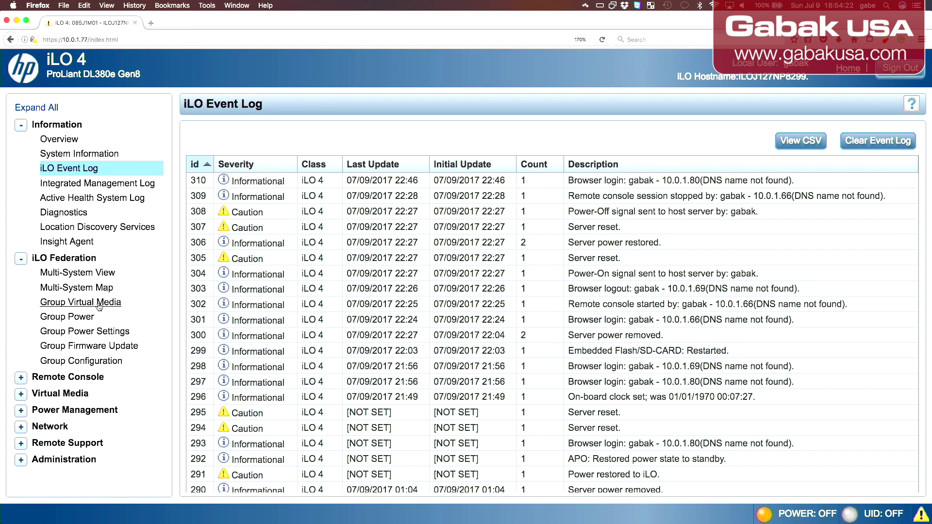
left_click(57, 378)
left_click(82, 393)
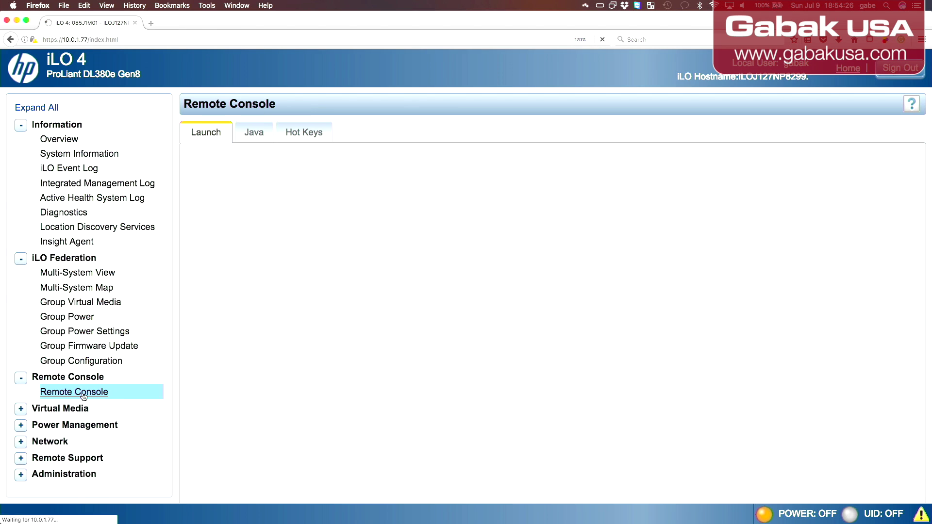
scroll(333, 344, "down", 2)
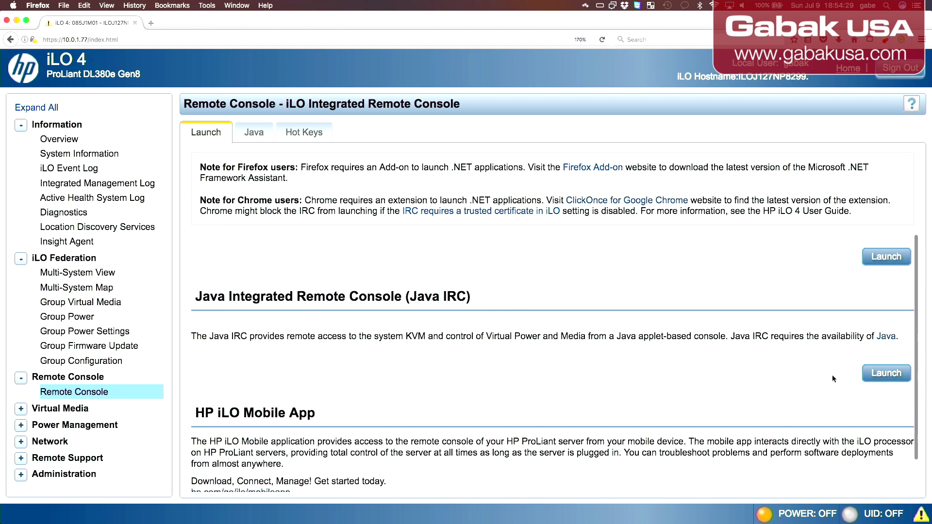
left_click(885, 374)
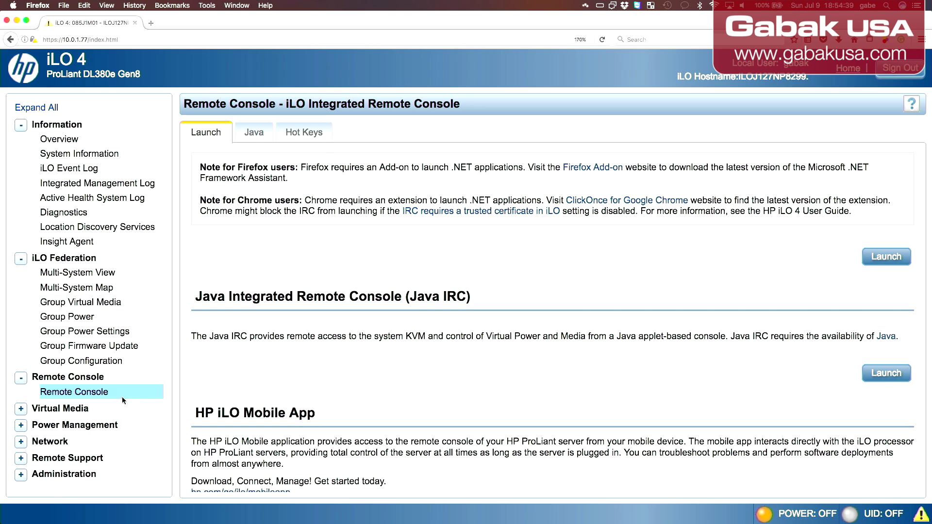
left_click(263, 134)
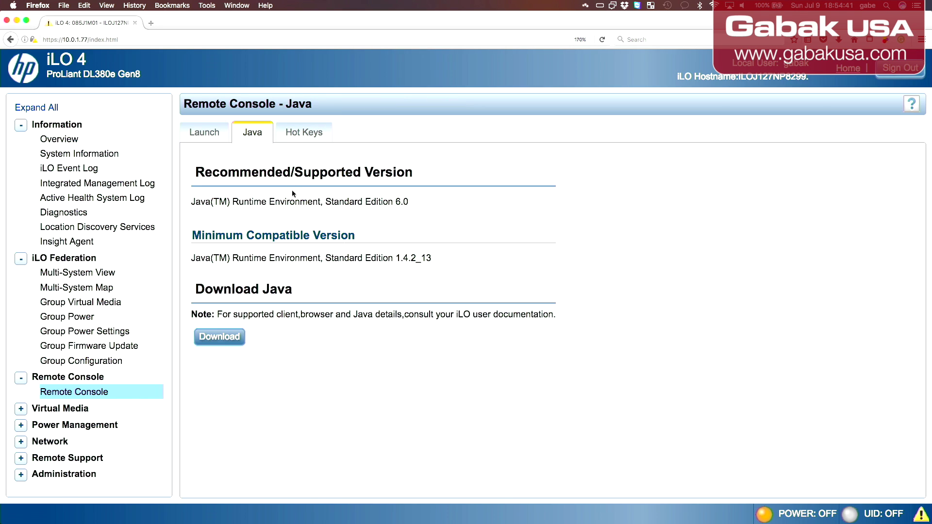
left_click(57, 410)
scroll(57, 412, "down", 1)
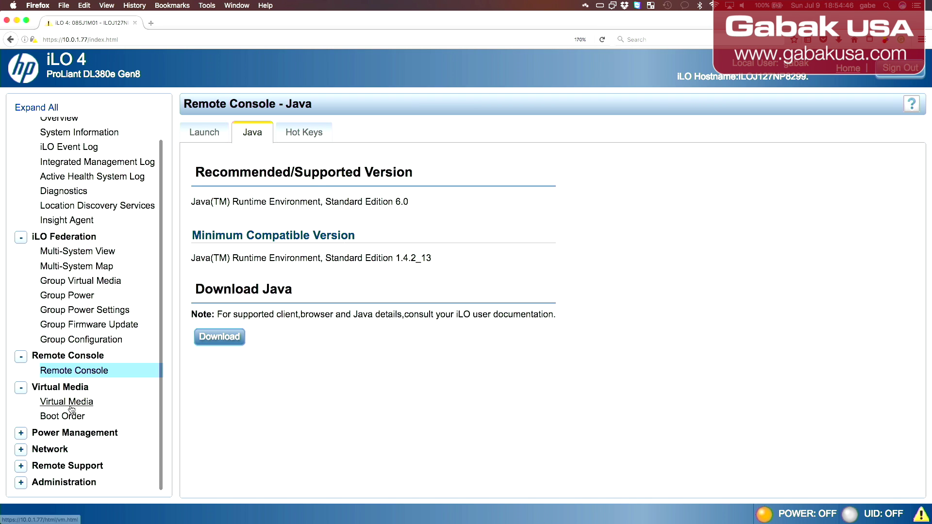
Review the Virtual Media page: port 17988, no floppy or CD/DVD media inserted
left_click(70, 407)
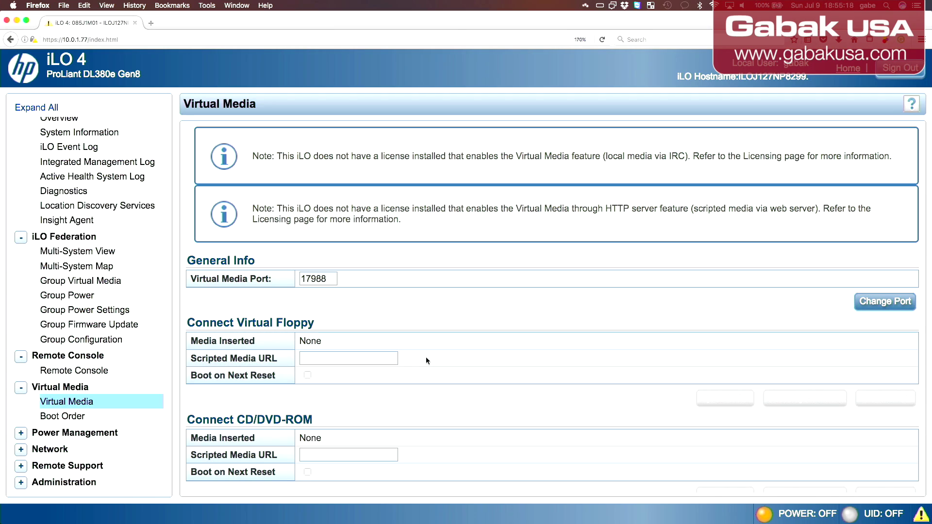
scroll(426, 361, "down", 3)
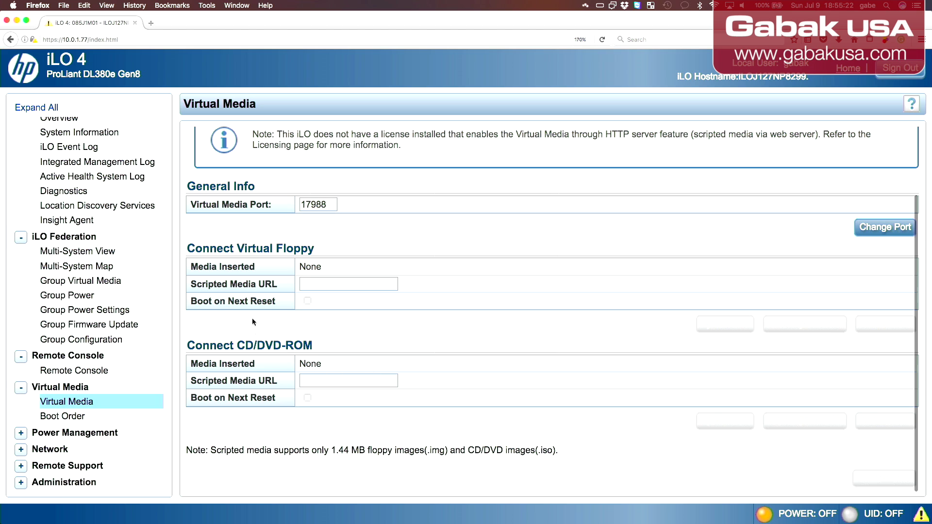
scroll(701, 268, "up", 3)
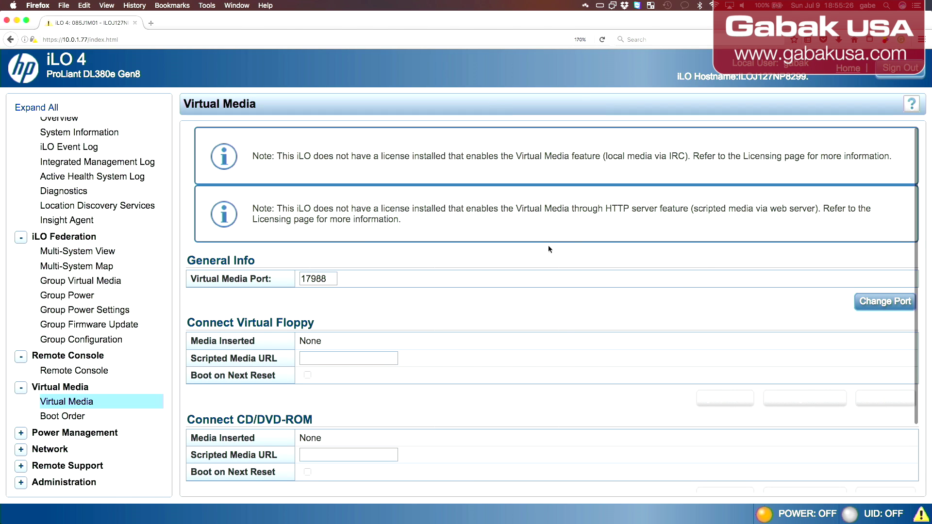
scroll(549, 246, "down", 3)
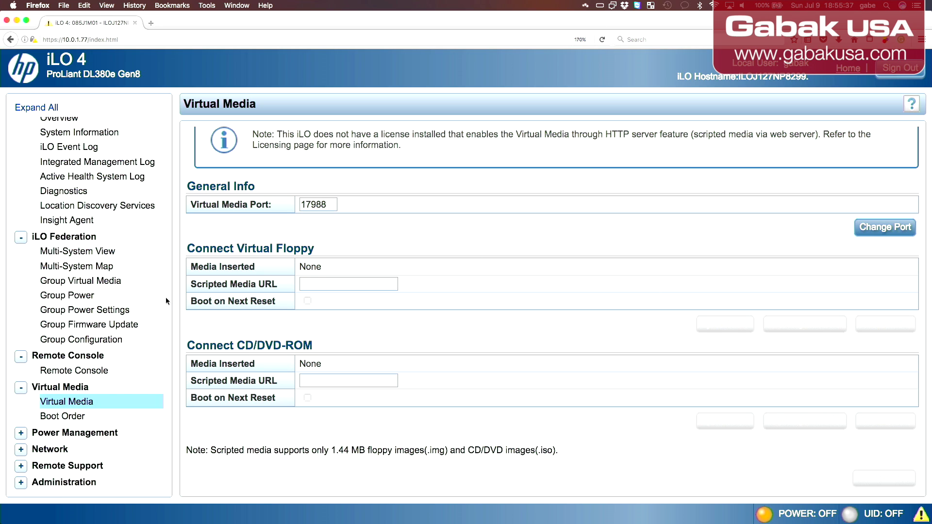
Move USB Storage Device above Floppy Drive in the server boot order and save it
left_click(62, 417)
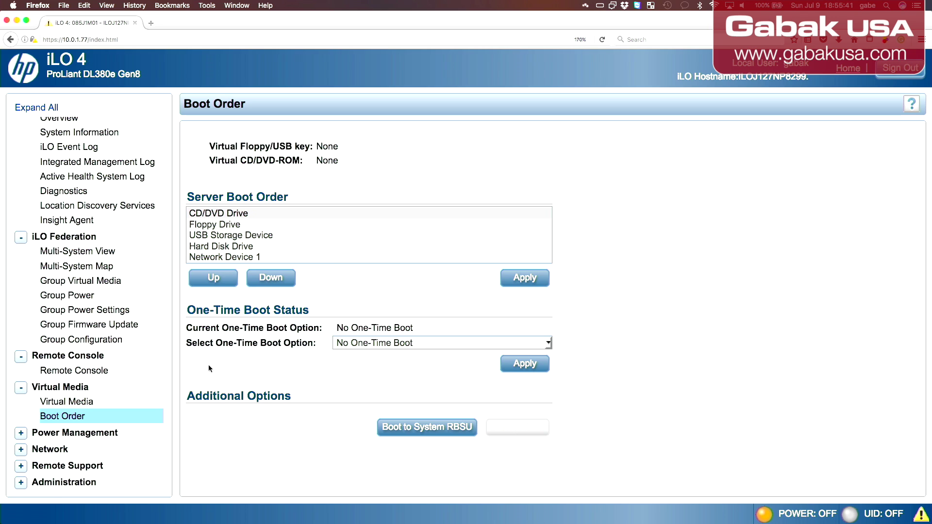
left_click(240, 237)
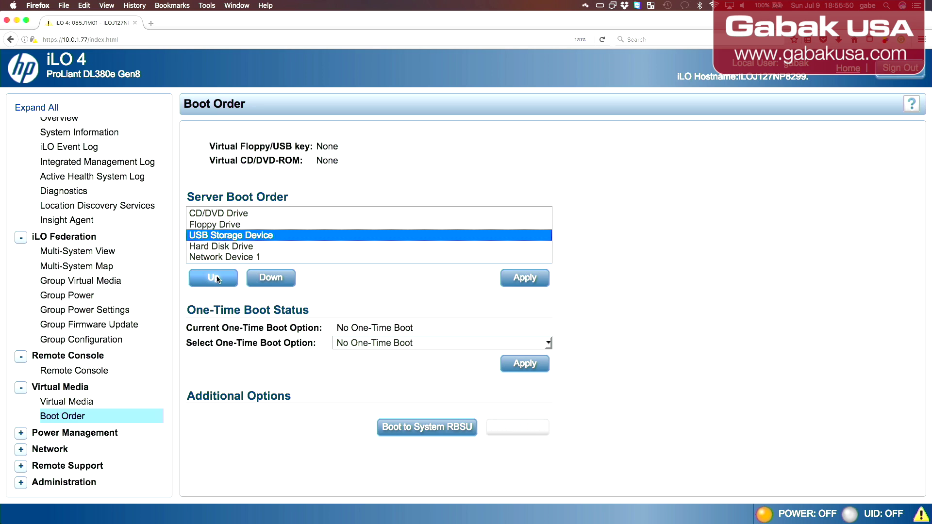
left_click(219, 278)
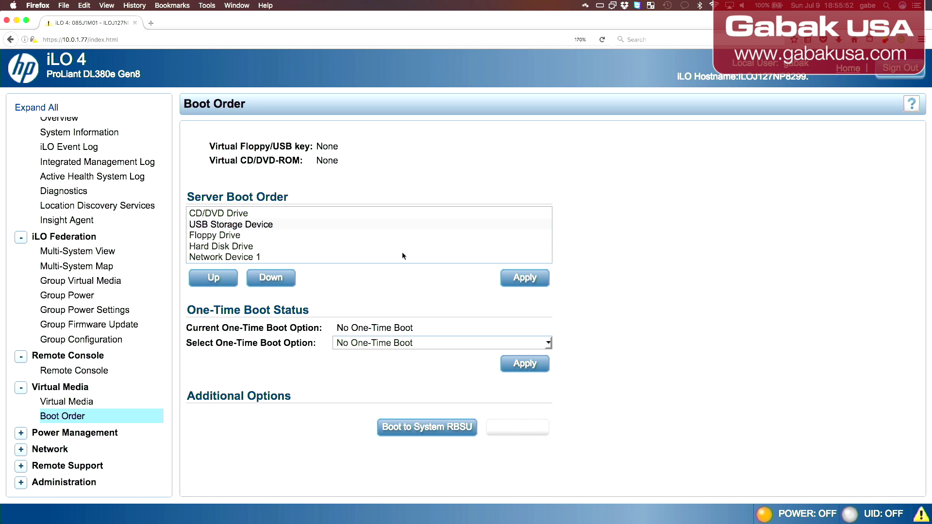
left_click(514, 278)
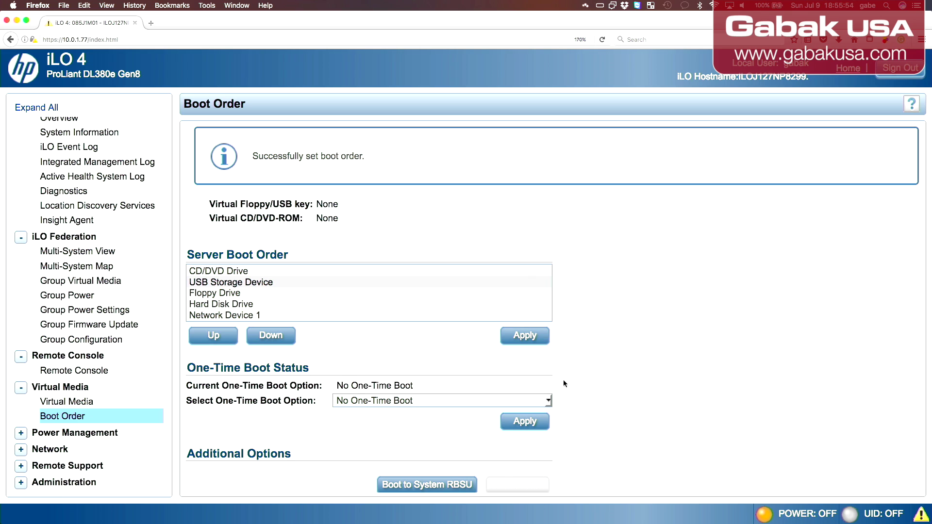
scroll(653, 388, "down", 1)
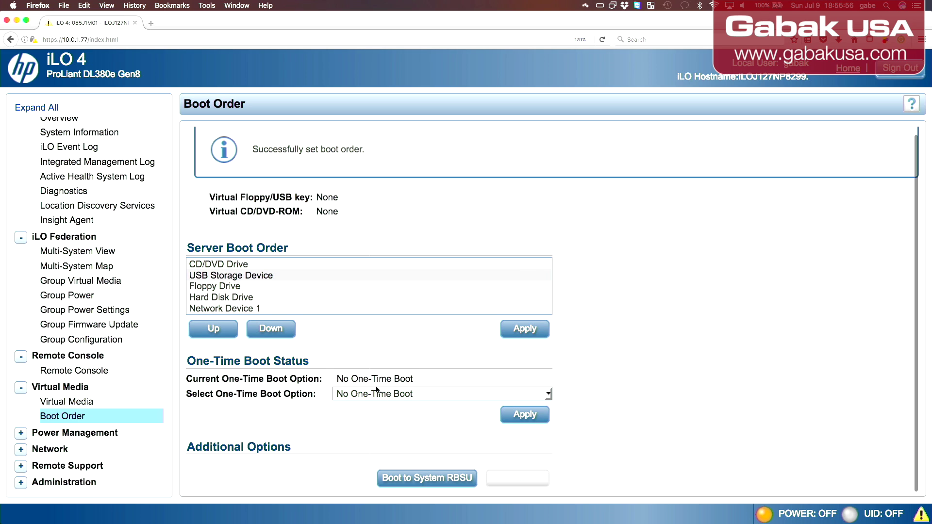
Choose USB Storage Device as the one-time boot option
left_click(417, 344)
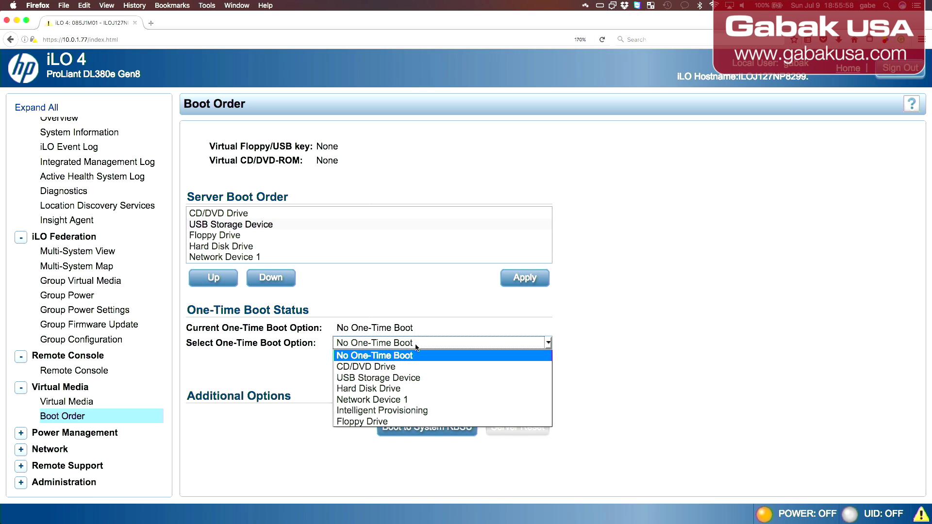
left_click(414, 379)
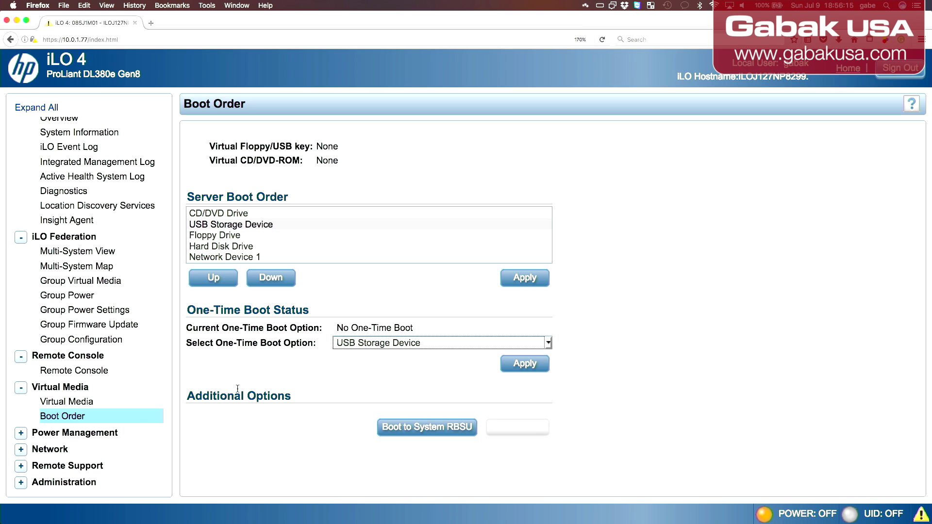
left_click(457, 343)
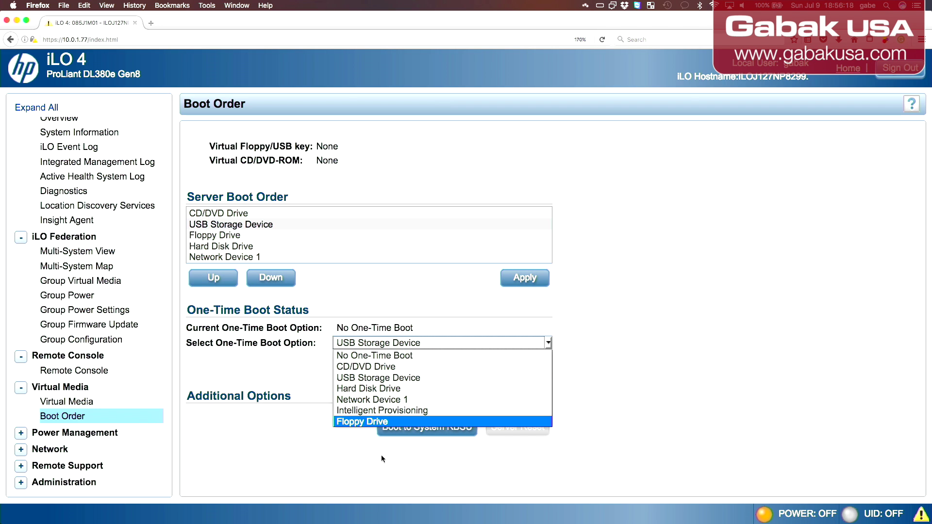
left_click(261, 390)
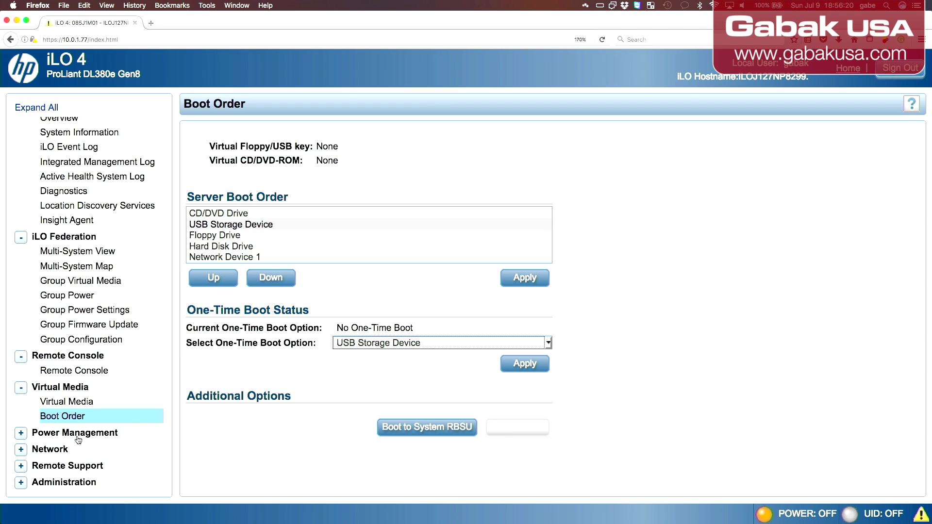
Expand the Power Management section in the navigation tree
left_click(77, 436)
scroll(78, 439, "down", 2)
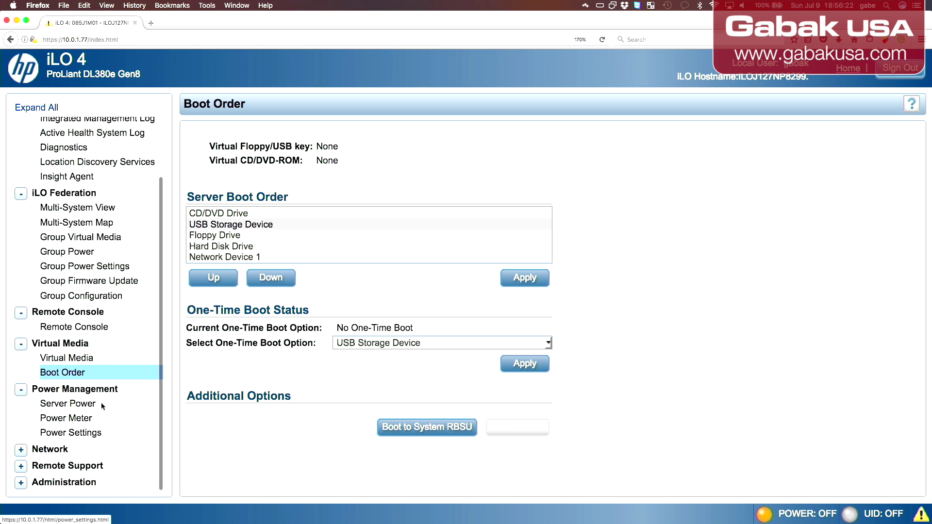
left_click(95, 389)
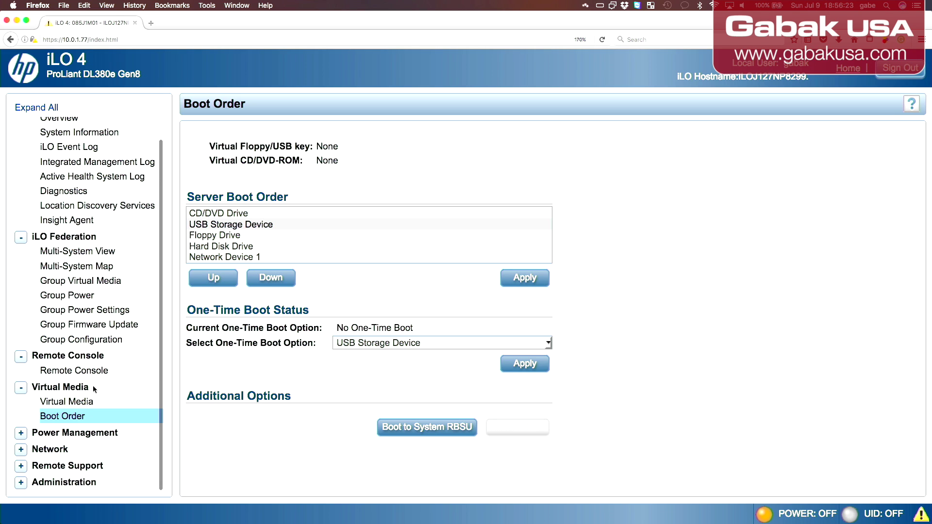
left_click(68, 435)
scroll(68, 440, "down", 2)
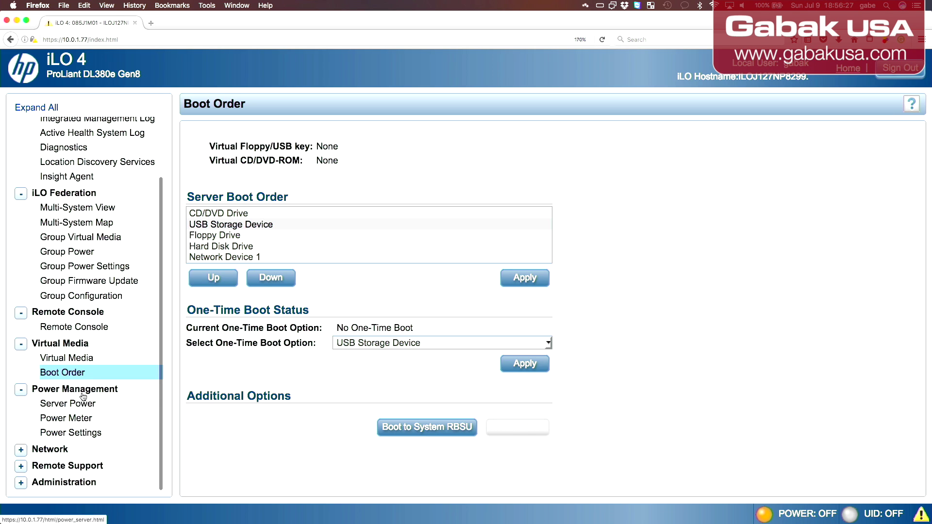
Resubmit Server Power restore settings unchanged: Always Remain Off with Minimum Delay
left_click(79, 406)
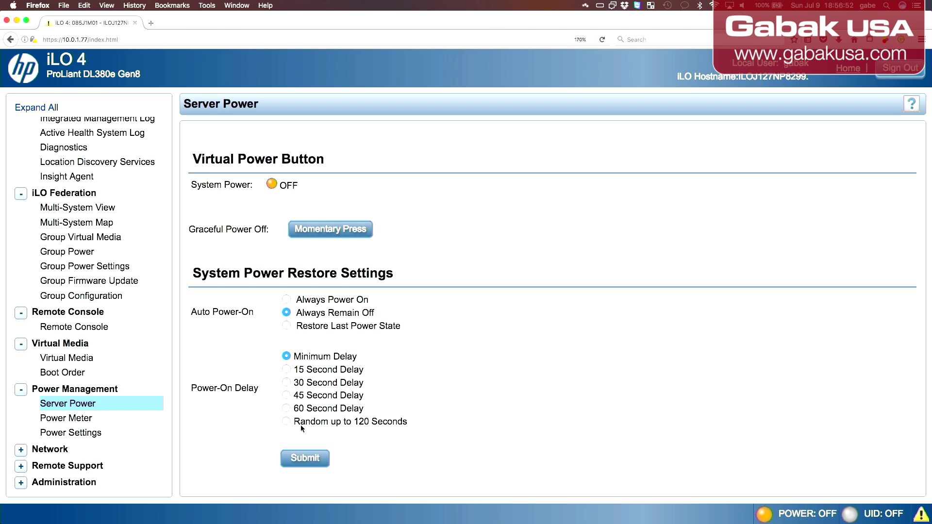
left_click(298, 454)
View the Power Meter page and select its Advanced Pack not-installed heading
left_click(70, 420)
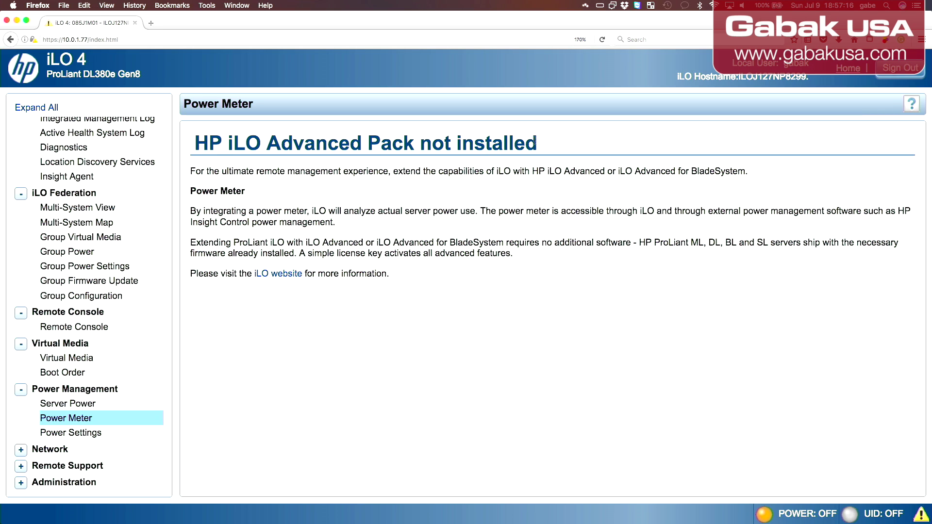
left_click_drag(534, 142, 274, 150)
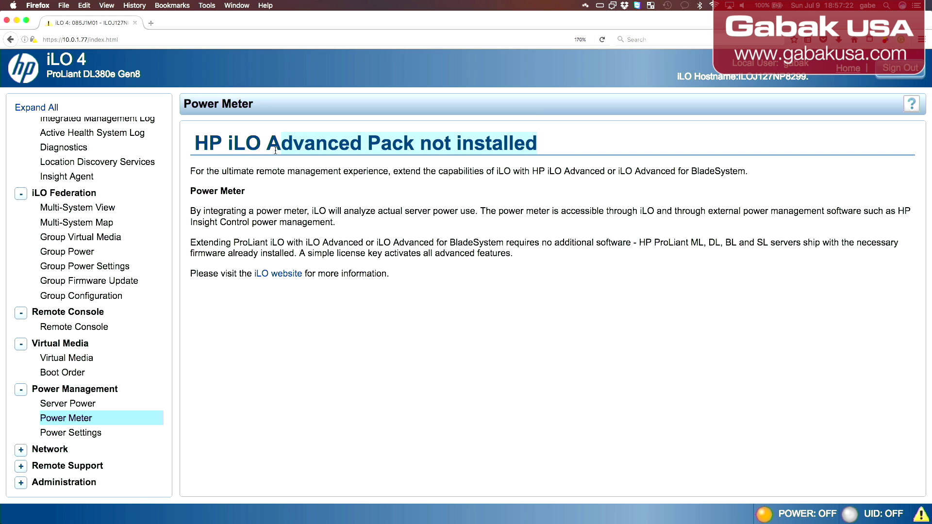
left_click_drag(277, 151, 328, 151)
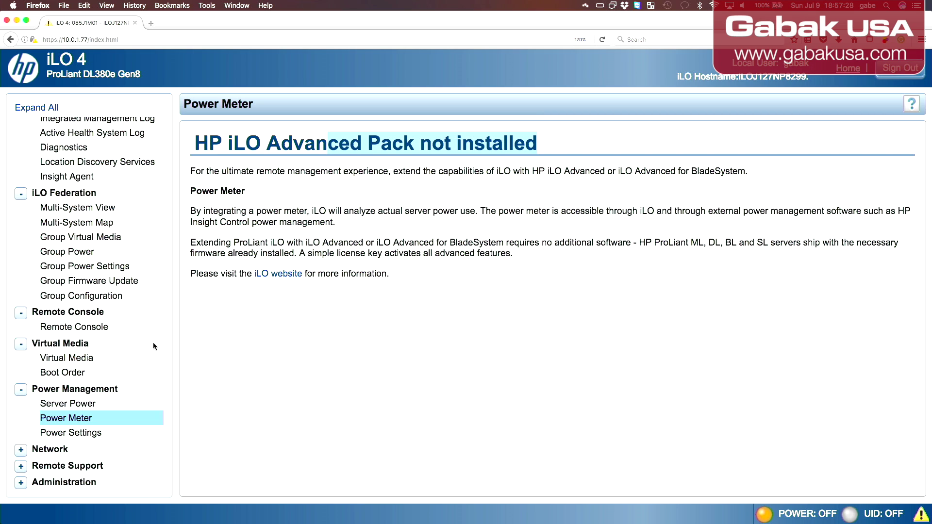
View Power Settings with HP Dynamic Power Savings Mode, then expand the Network node
left_click(86, 433)
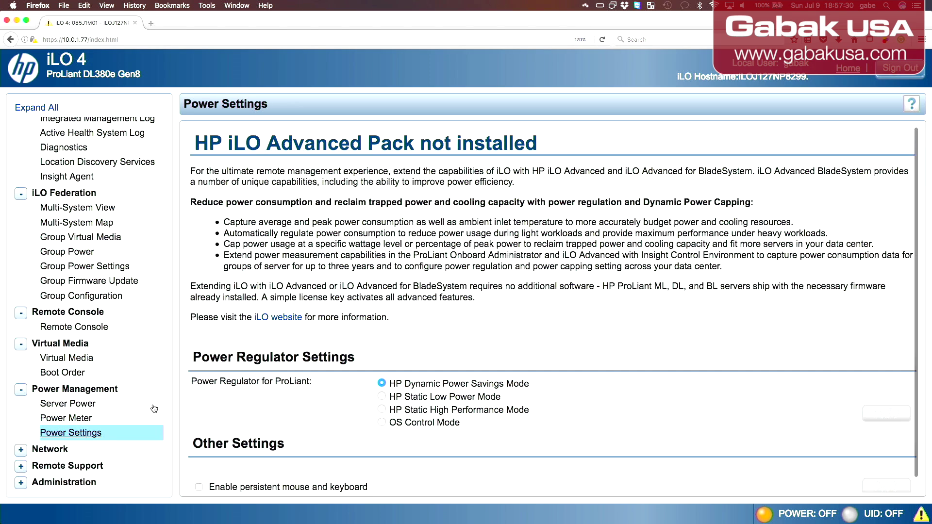
scroll(270, 373, "down", 1)
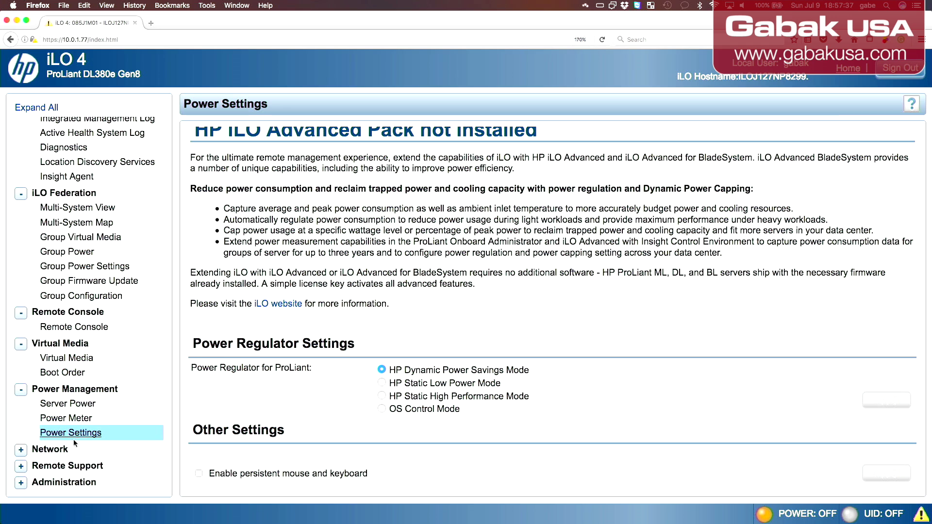
left_click(52, 450)
scroll(53, 452, "down", 1)
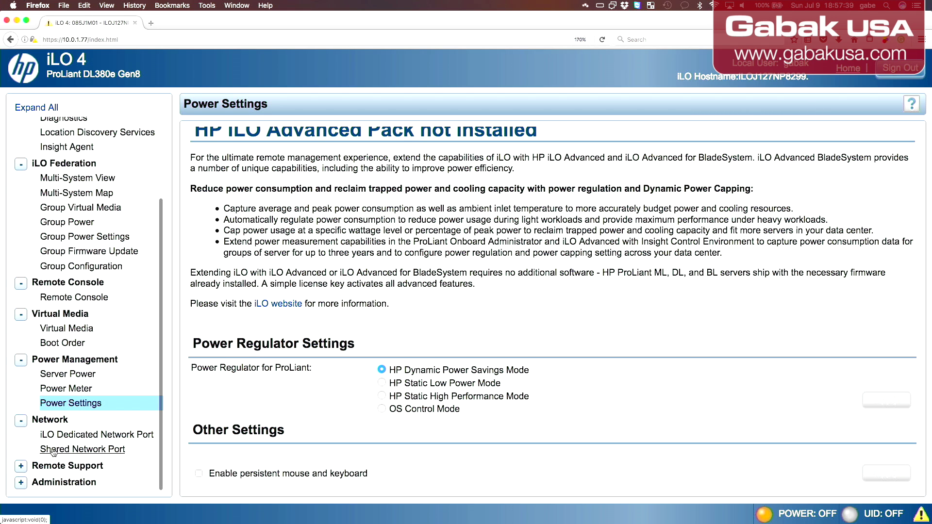
Open the iLO Dedicated Network Port summary and review its IPv4 settings
left_click(54, 435)
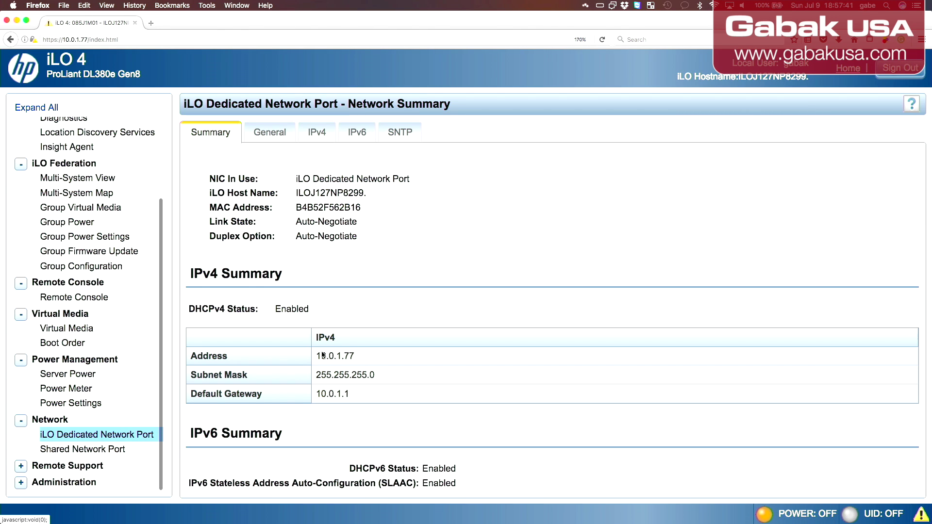
left_click(317, 135)
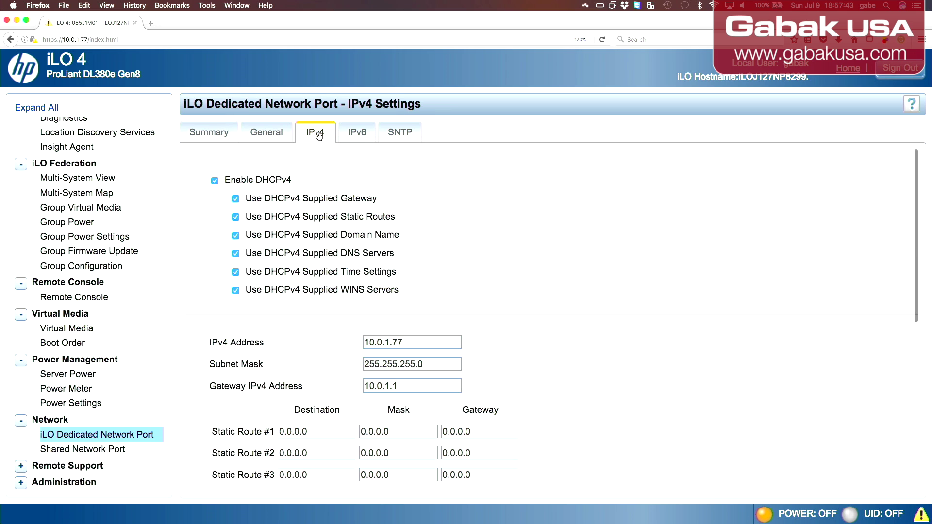
scroll(372, 262, "down", 5)
scroll(419, 209, "up", 4)
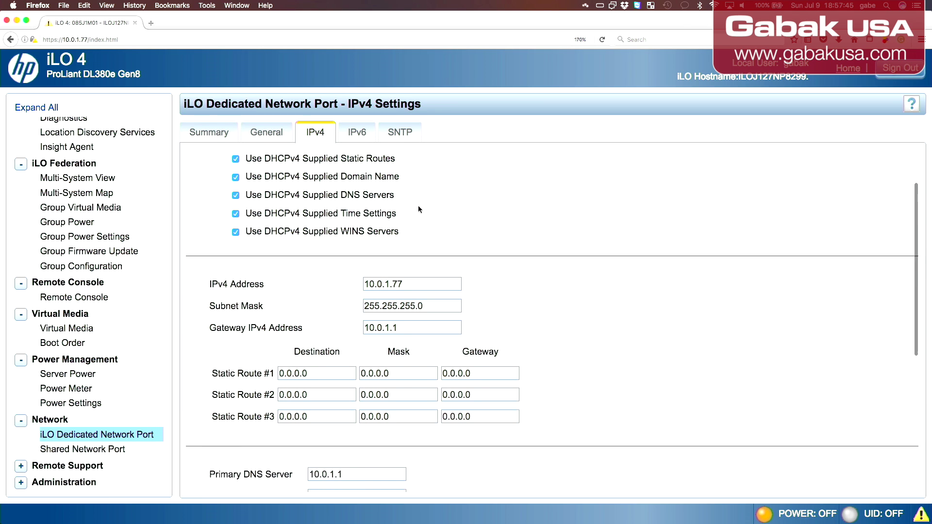
scroll(462, 343, "up", 1)
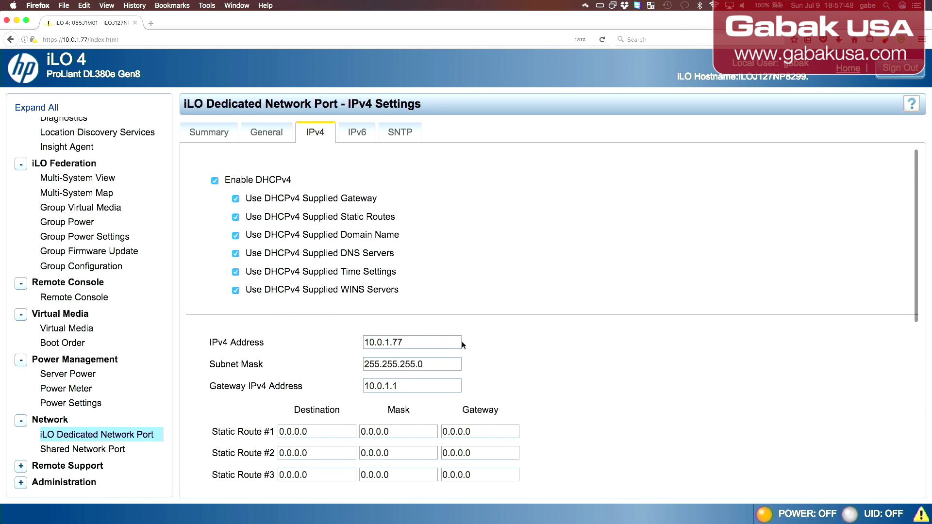
scroll(462, 344, "down", 6)
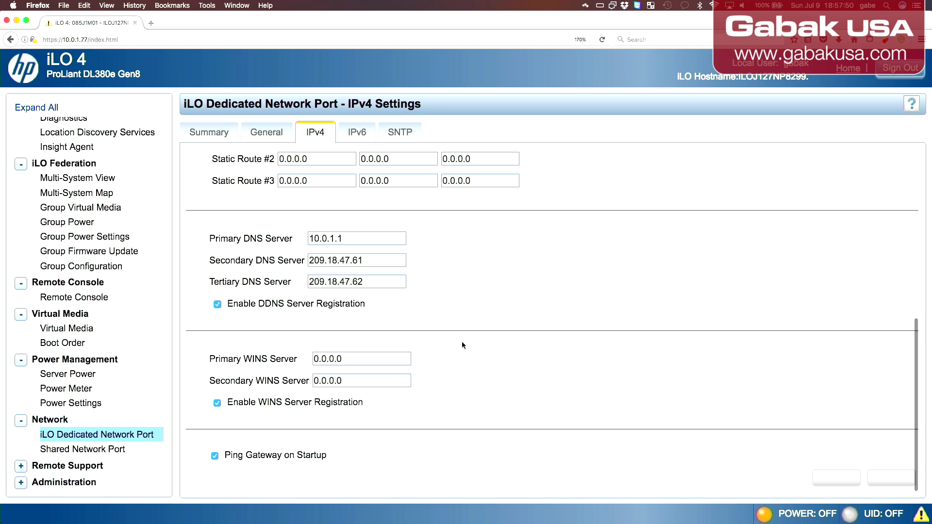
scroll(421, 304, "up", 7)
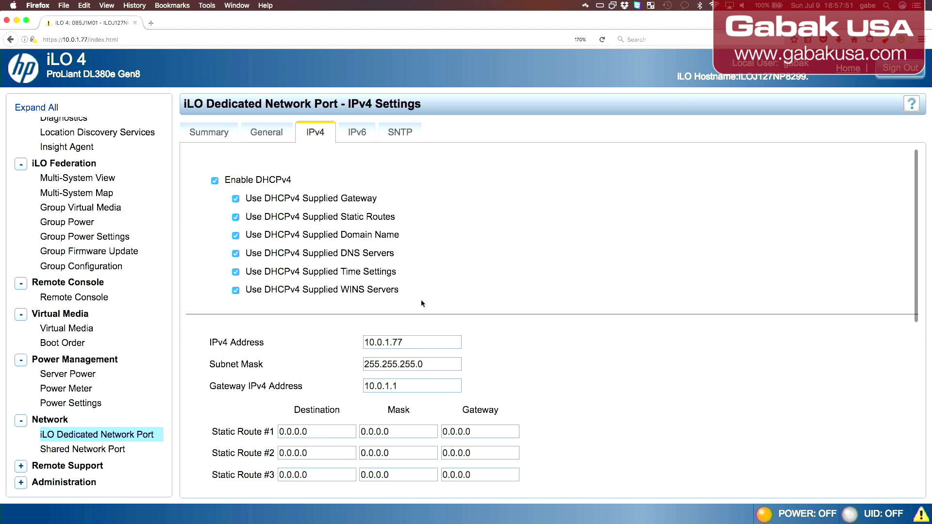
Check the dedicated port's IPv6 and SNTP settings, then view the Shared Network Port summary
left_click(360, 137)
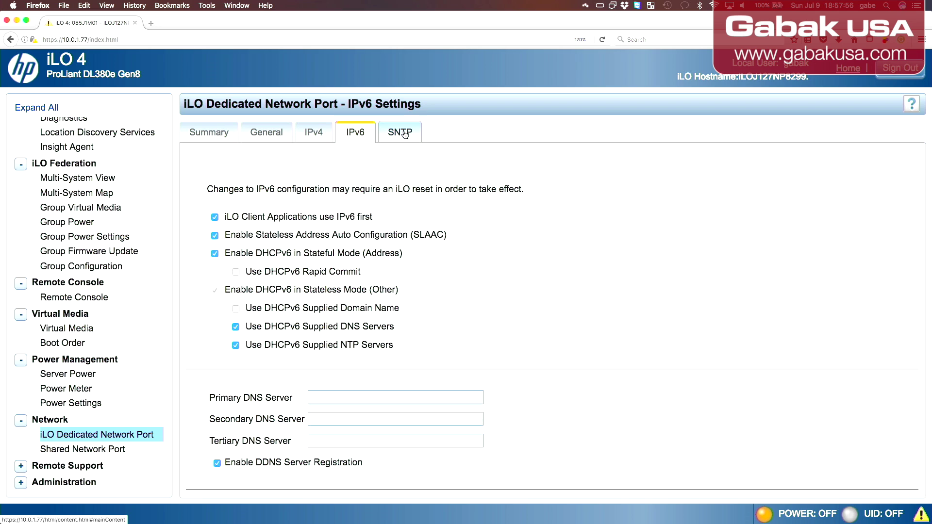
left_click(405, 135)
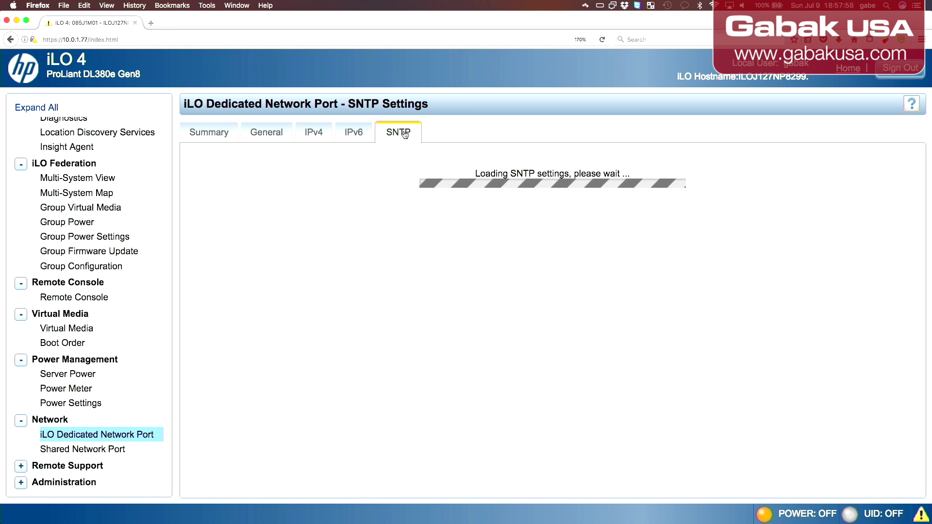
left_click(88, 455)
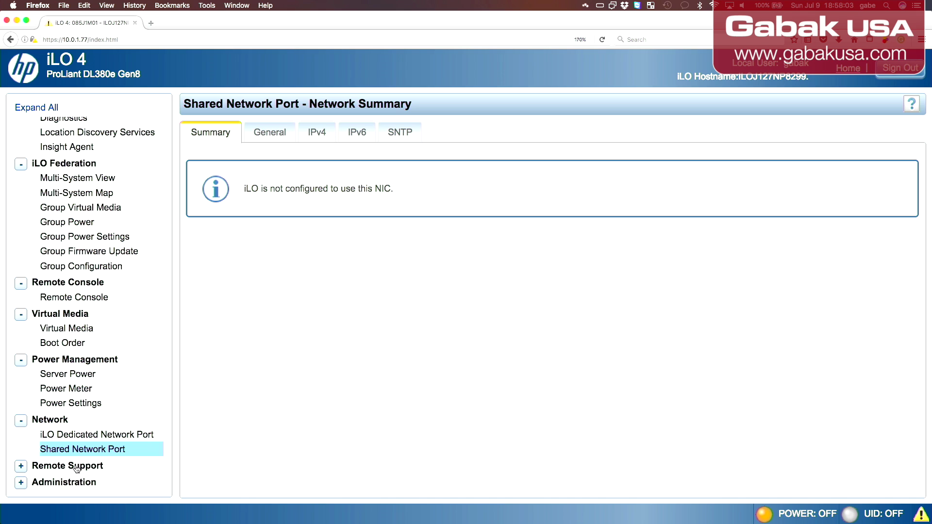
Show the Remote Support Registration page
left_click(76, 467)
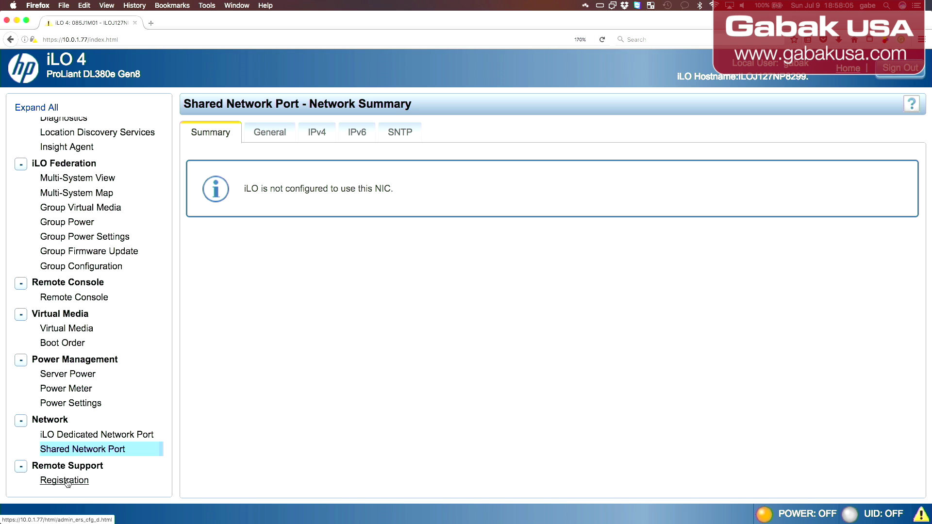
left_click(66, 481)
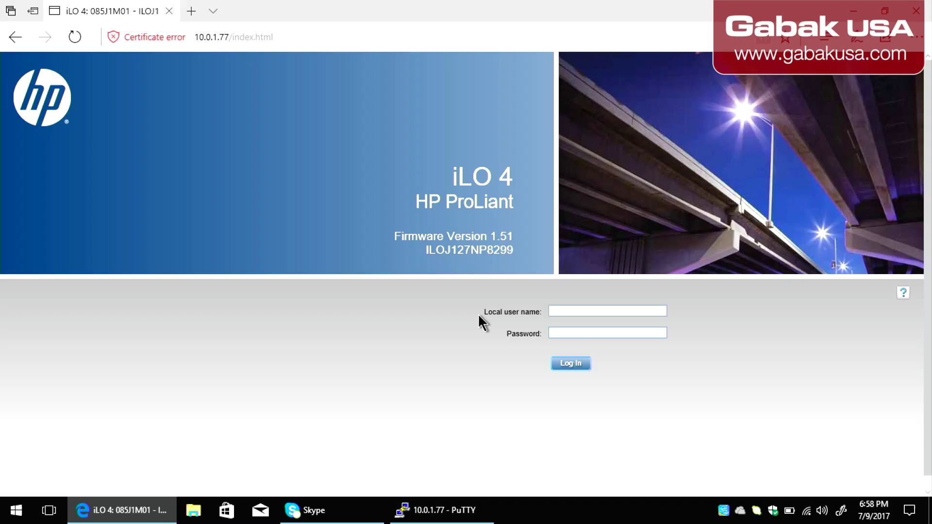
Log in to iLO with the local account's user name and password
type("gabak")
key("Tab")
type("*******")
key("BackSpace")
key("BackSpace")
key("BackSpace")
key("BackSpace")
key("BackSpace")
key("BackSpace")
key("BackSpace")
type("*")
key("Return")
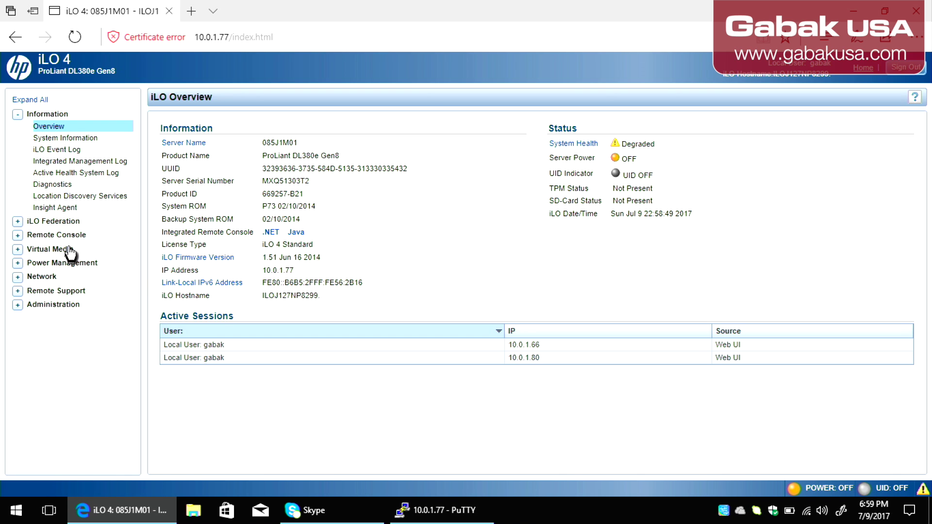
Launch the .NET Integrated Remote Console from the Remote Console page and allow it to open
left_click(78, 235)
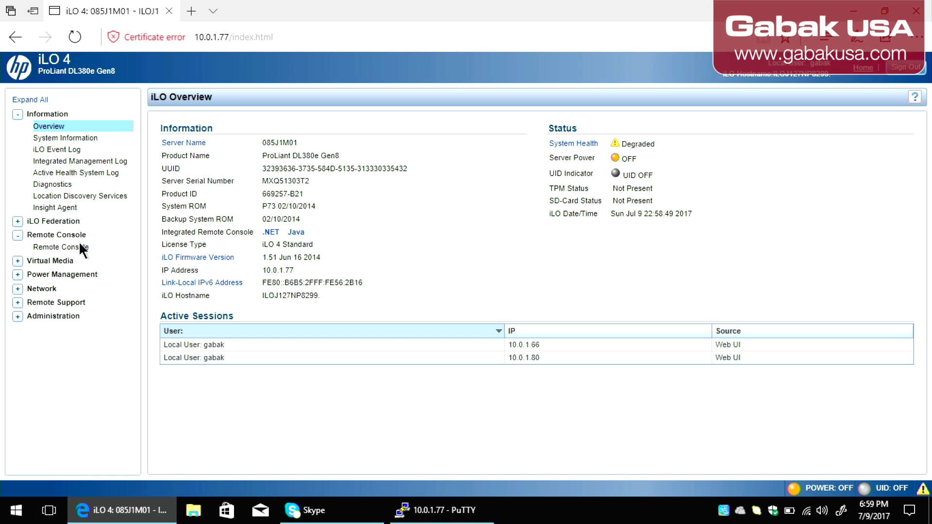
left_click(80, 246)
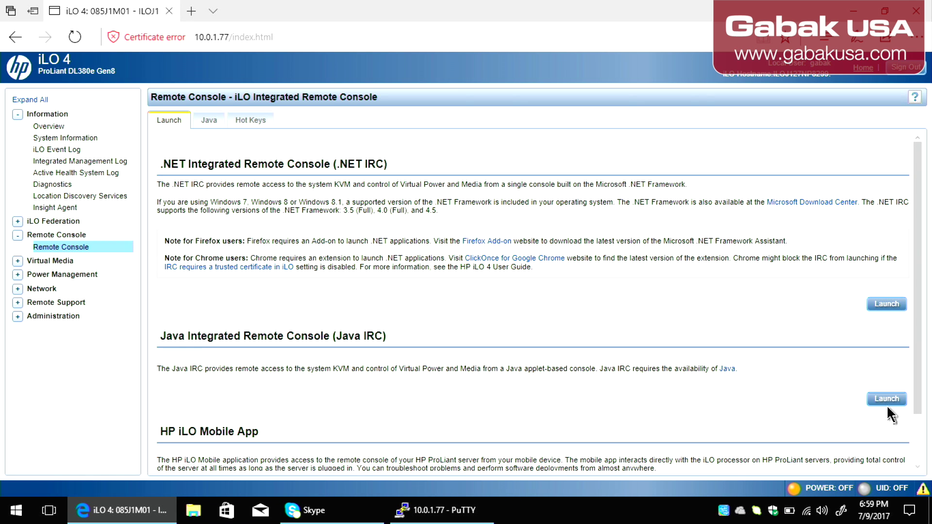
left_click(894, 310)
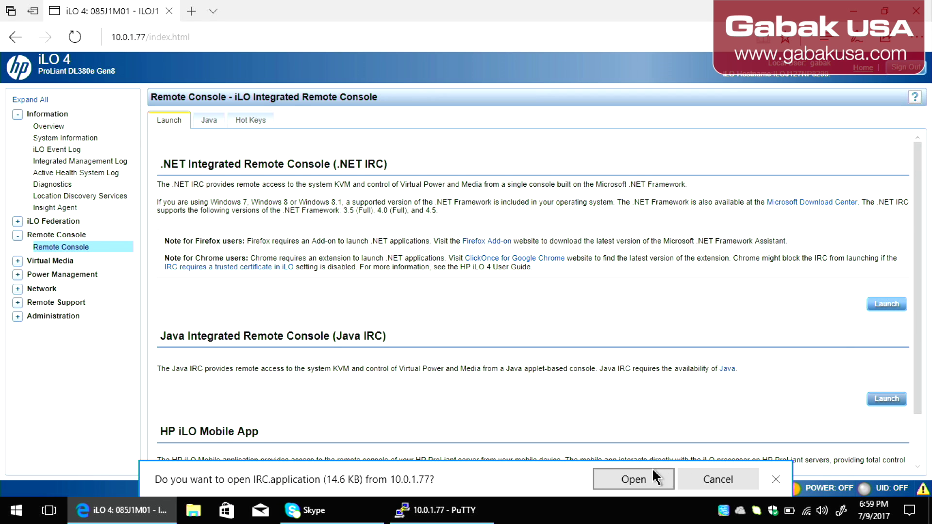
left_click(661, 474)
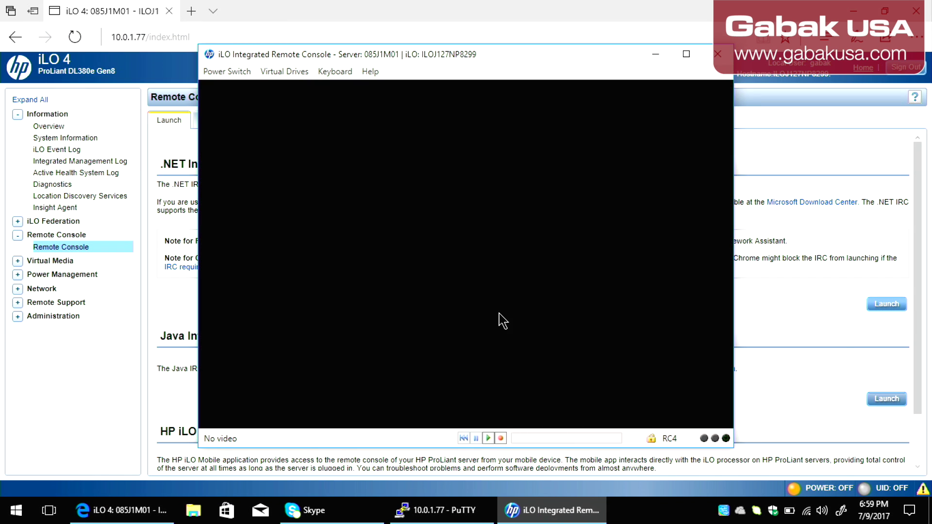
Return to the remote console window and power on the server with Momentary Press
left_click(330, 24)
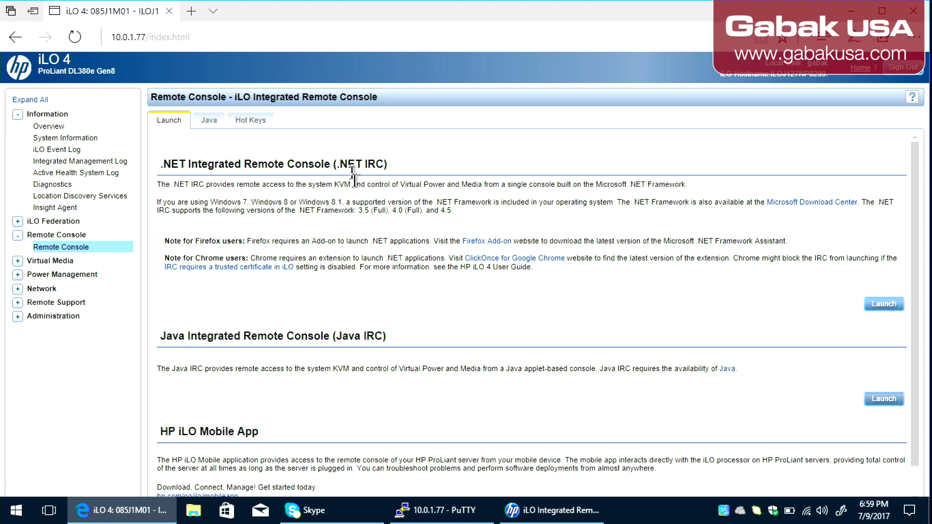
left_click(561, 522)
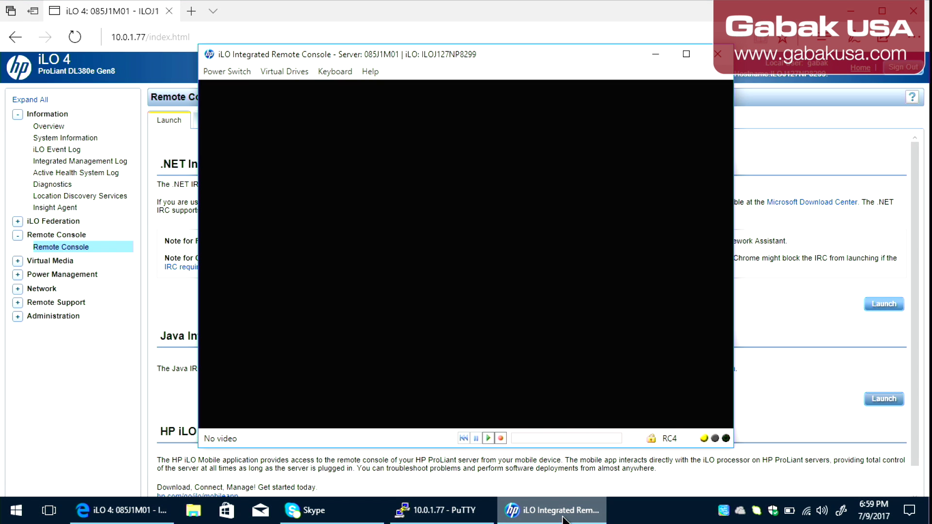
left_click(245, 77)
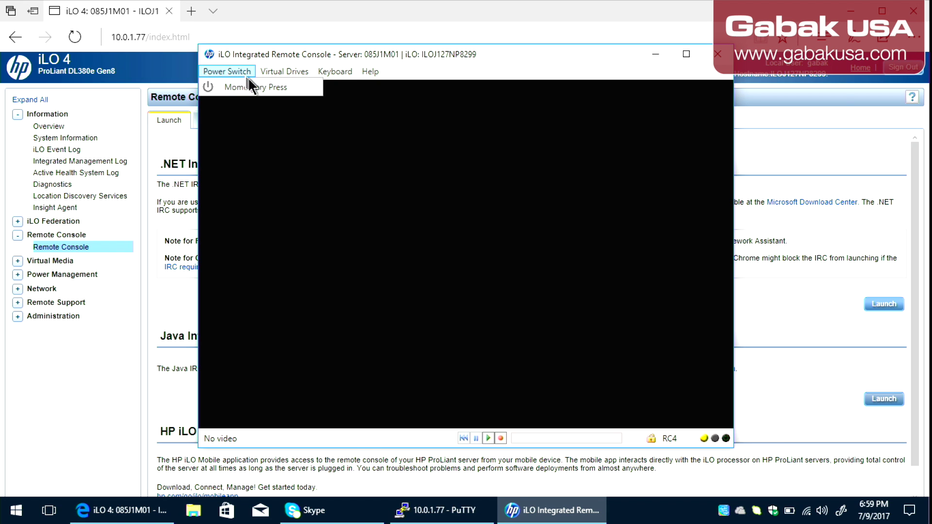
left_click(257, 87)
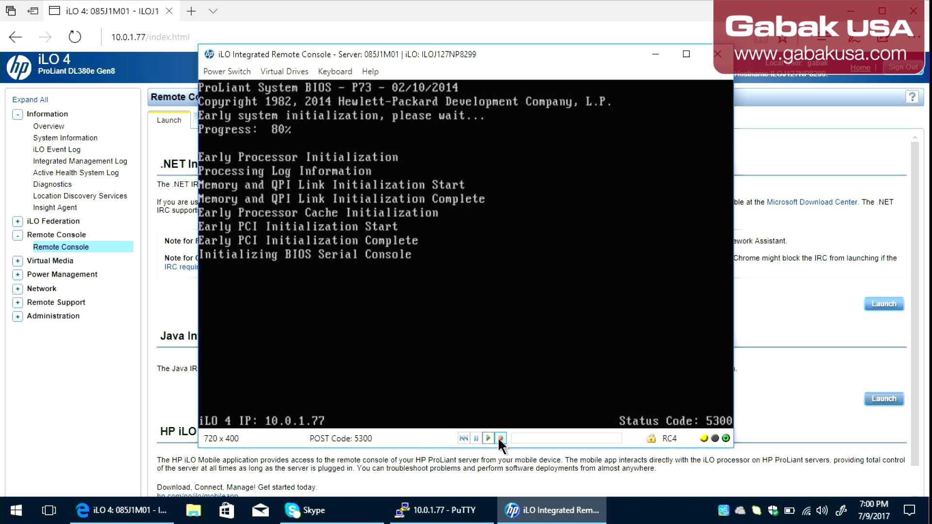
Attempt to record the console session, dismiss the Not Licensed warning, and reopen Power Switch
left_click(500, 439)
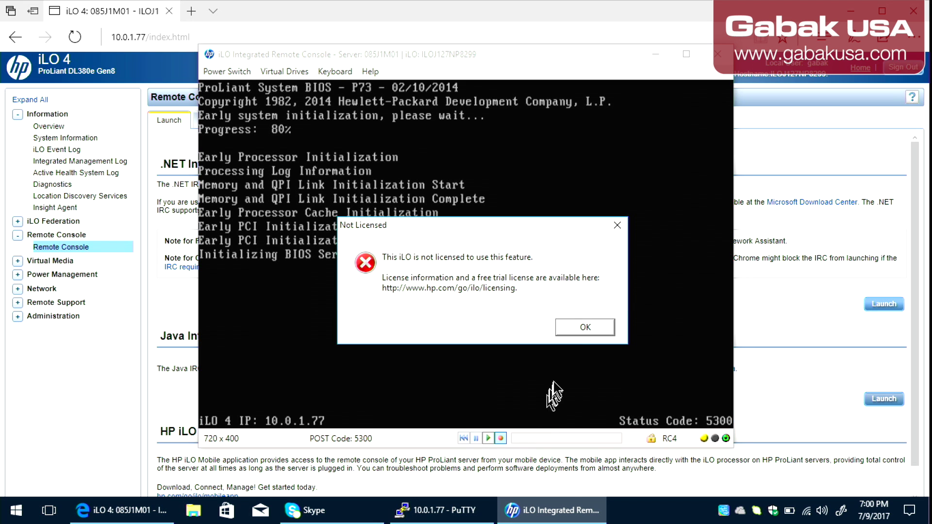
left_click(579, 327)
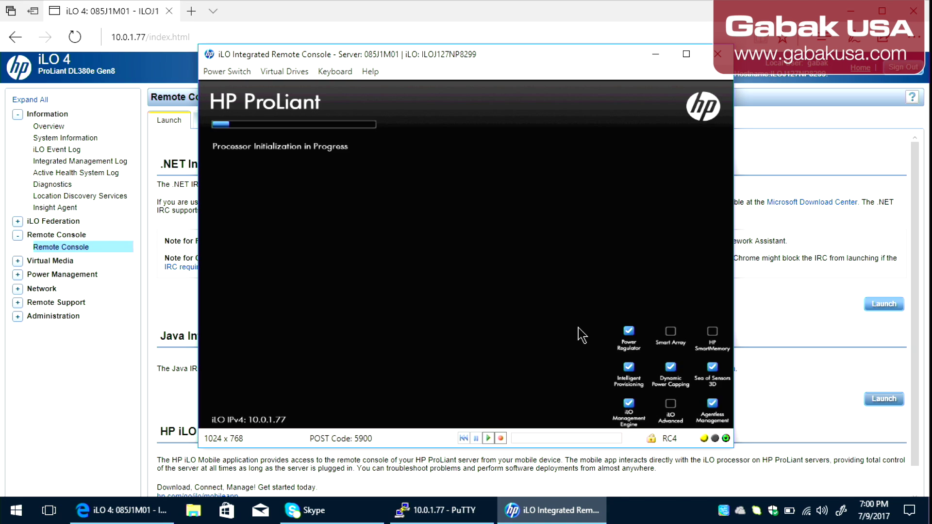
left_click(232, 73)
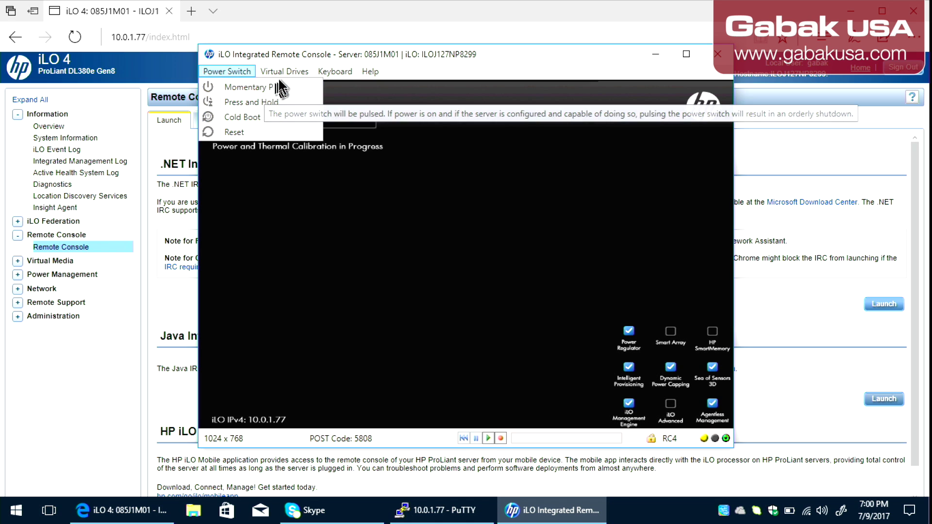
Browse the Virtual Drives and Keyboard menus while the server boots to the Ubuntu desktop
mouse_move(286, 77)
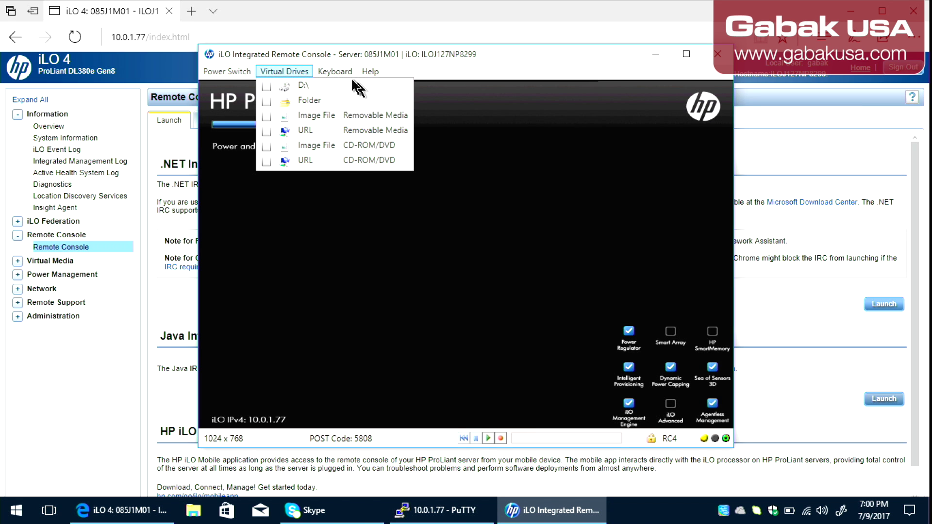
mouse_move(354, 78)
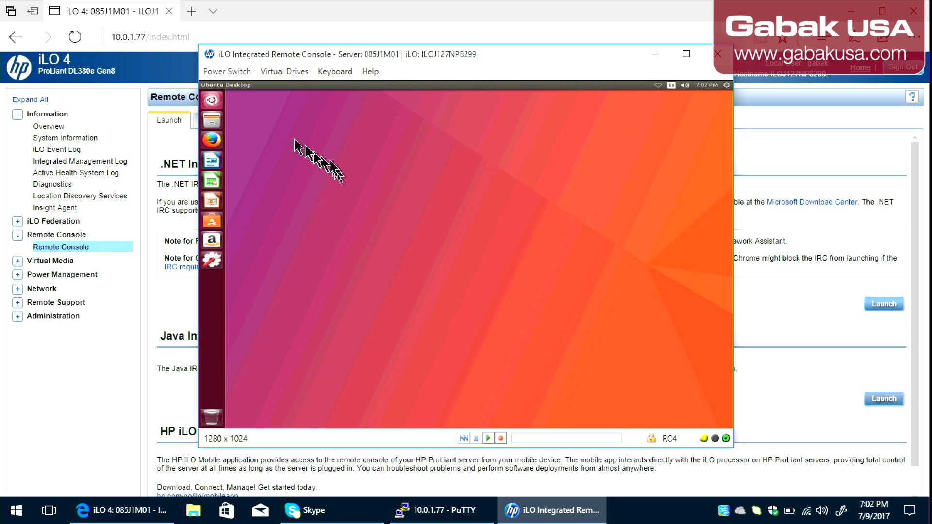
Search Ubuntu's Dash for 'disk', launch Disks, and select the 27 TB Partition 2
left_click(206, 103)
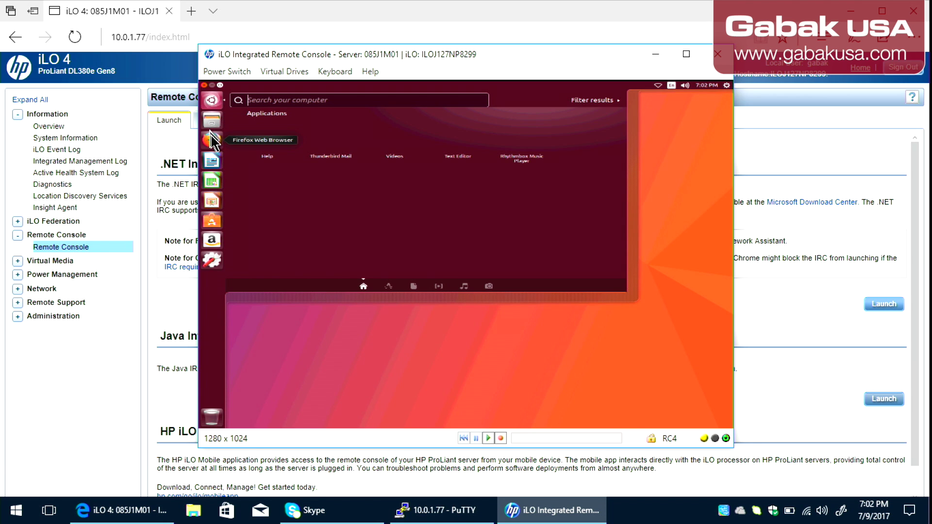
left_click(214, 124)
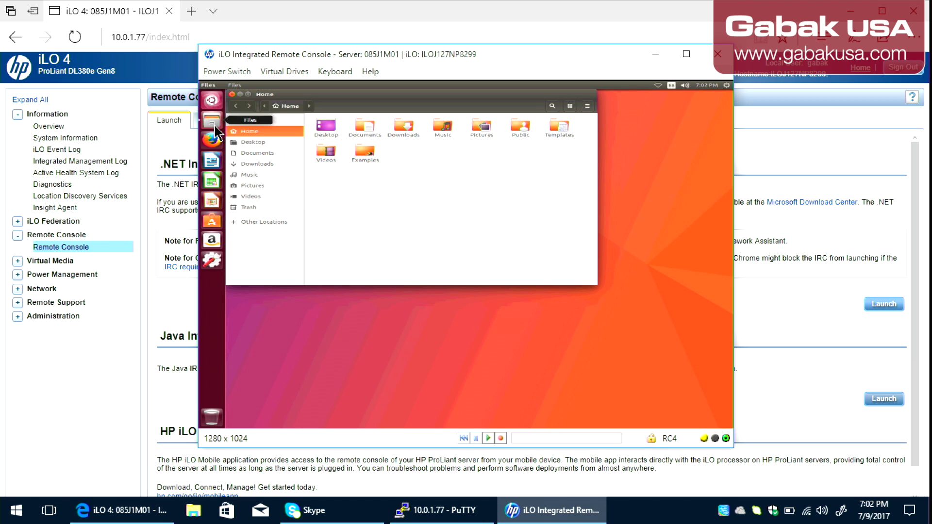
left_click(211, 106)
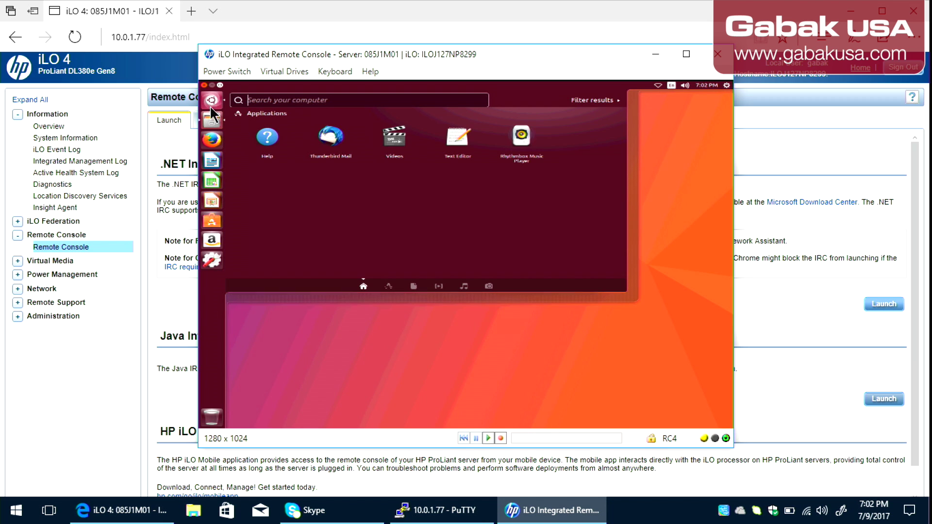
type("disk")
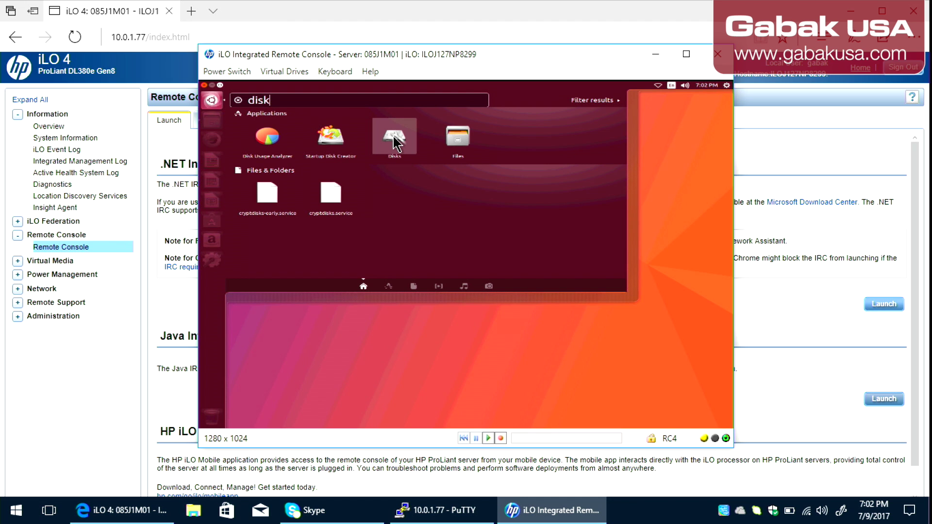
left_click(394, 141)
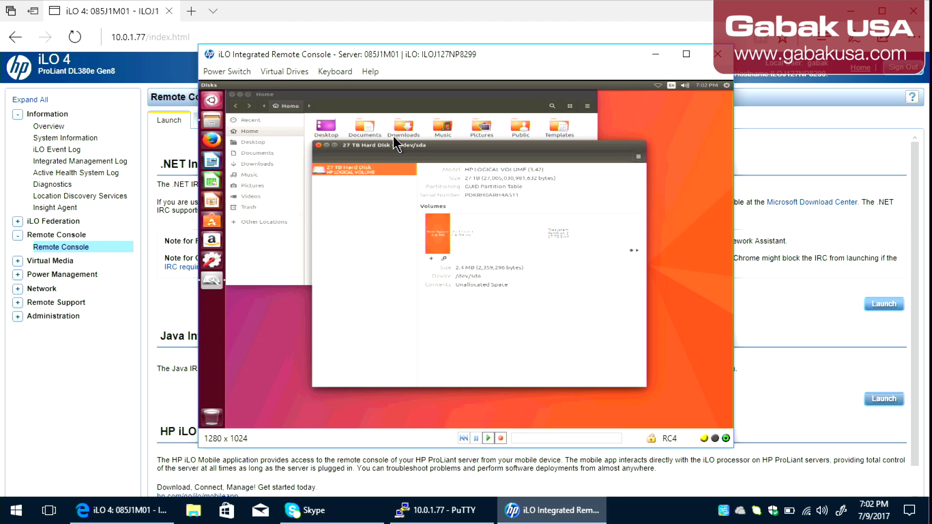
left_click(525, 232)
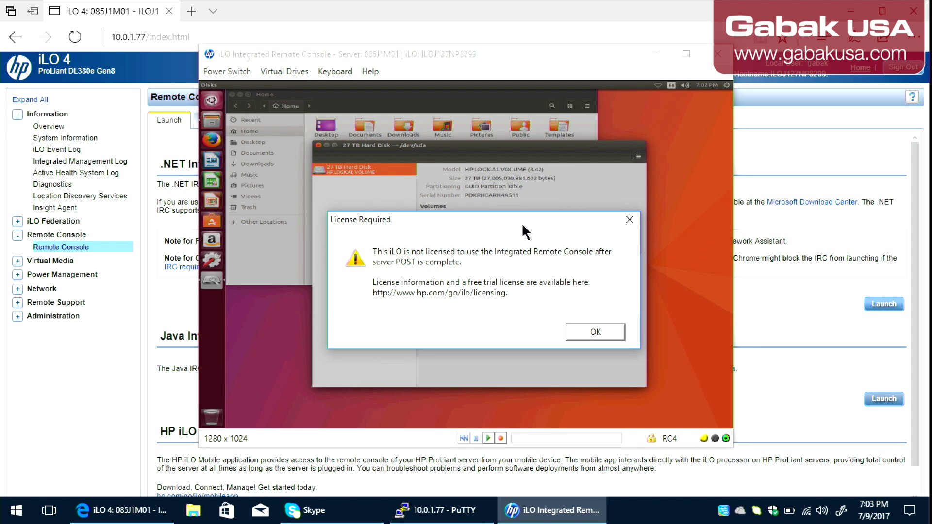
Acknowledge the License Required notice, which closes the remote console window
left_click(596, 334)
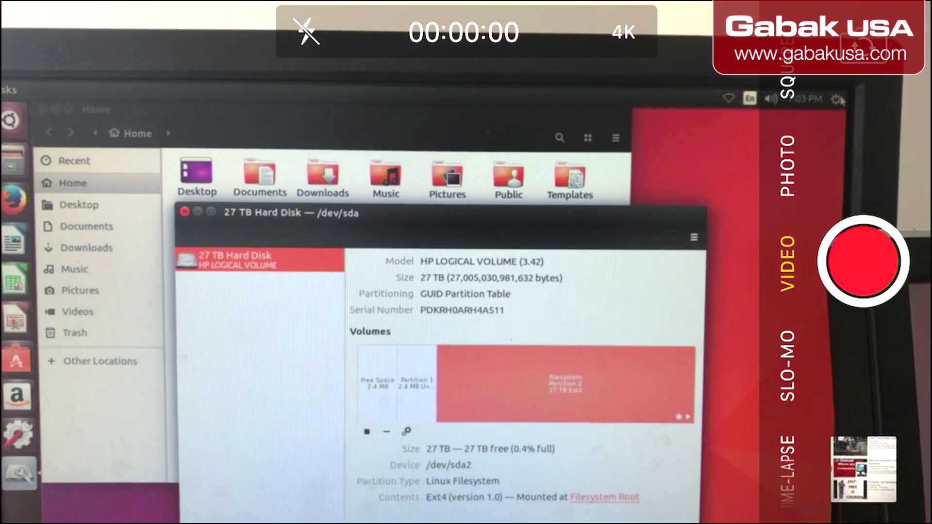
Open Ubuntu's session menu from the gear icon on the server's own monitor
left_click(889, 78)
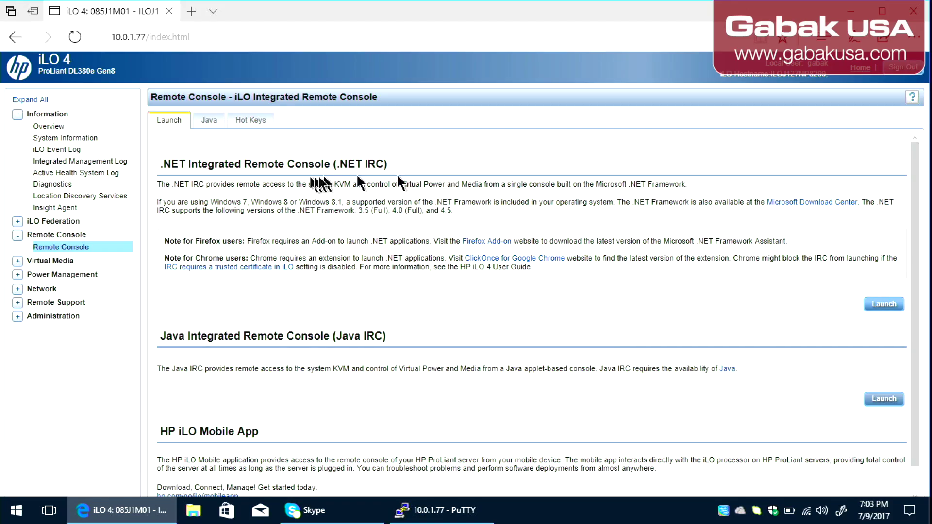
Expand Remote Support and check the System Information health summary and power supply details
left_click(77, 304)
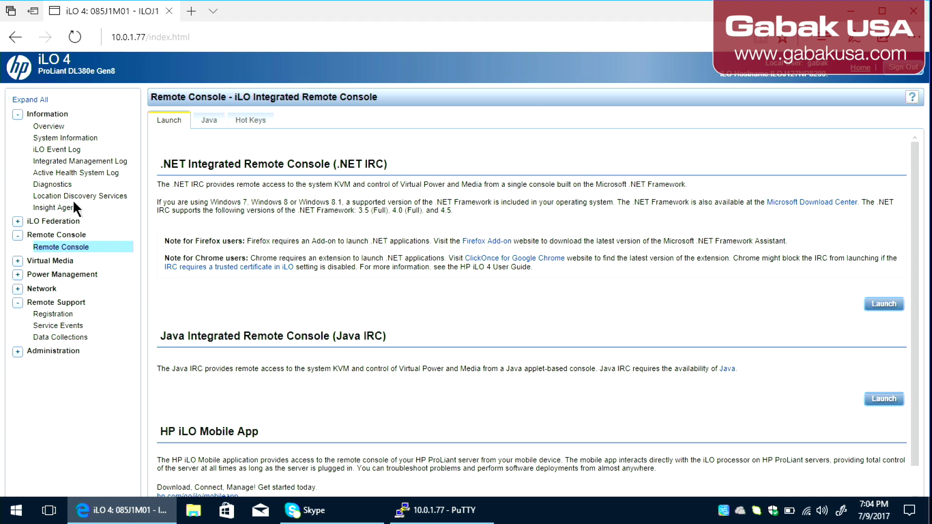
left_click(80, 138)
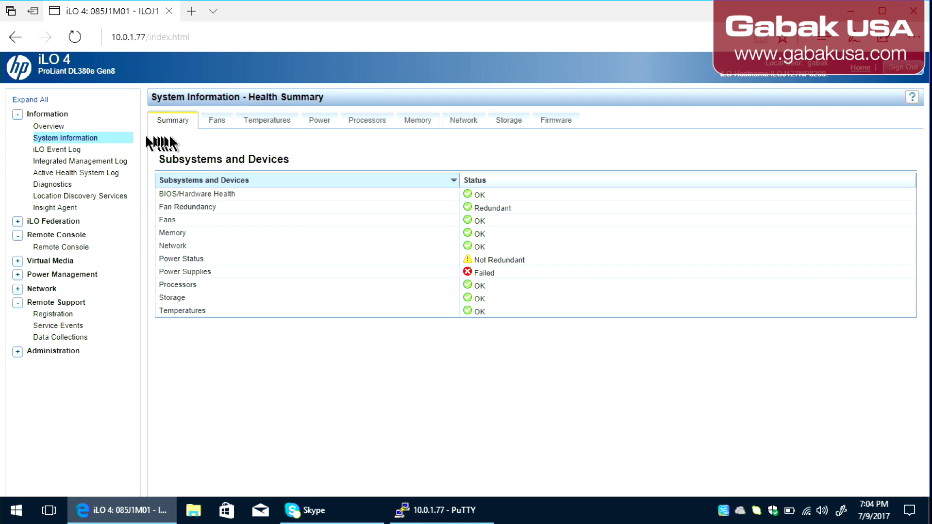
left_click(323, 125)
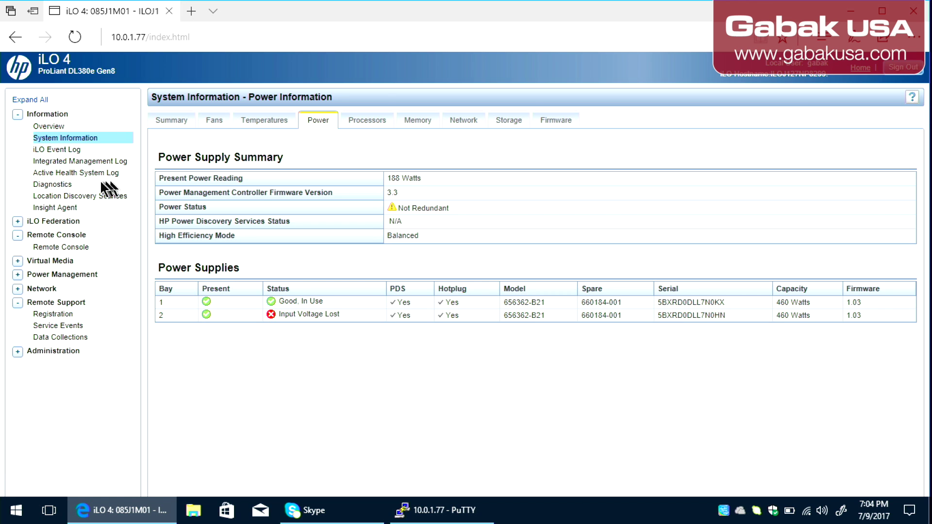
Review the Power Meter and iLO Event Log, then go back to the iLO Overview page
left_click(54, 277)
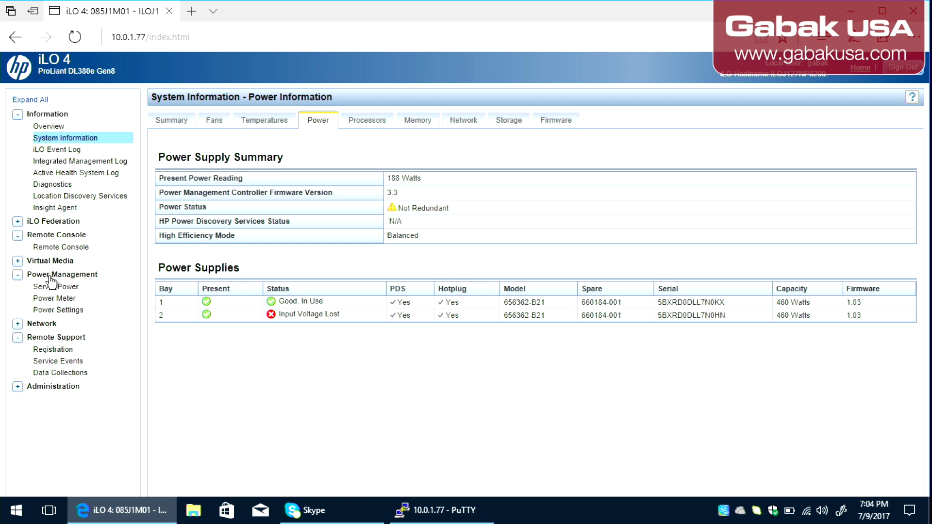
left_click(55, 299)
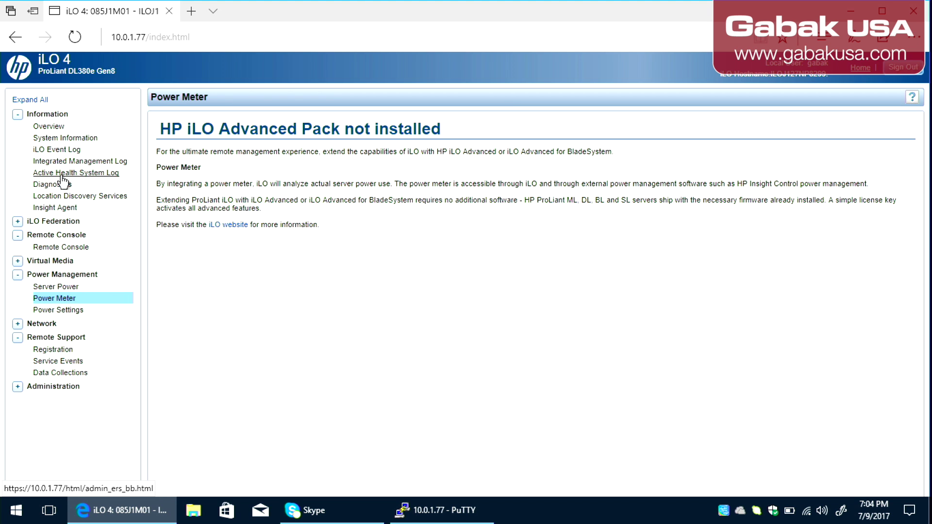
left_click(63, 149)
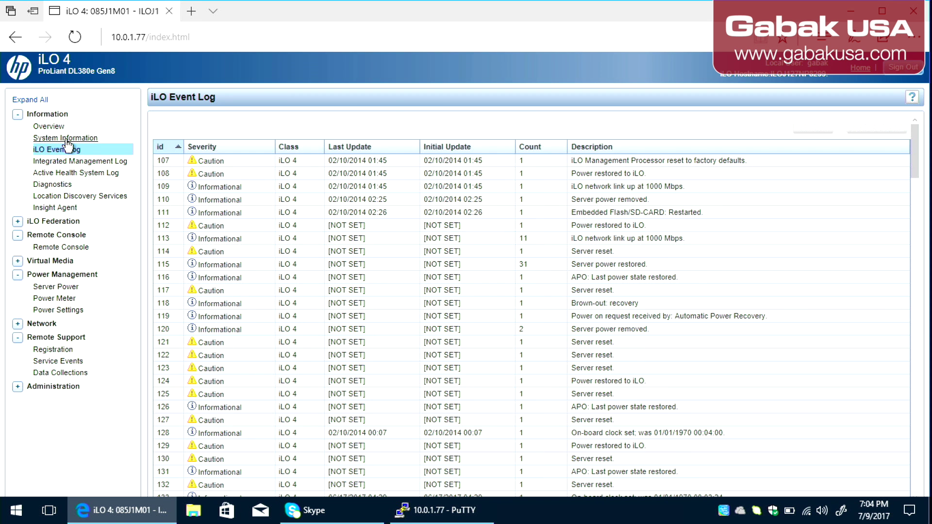
left_click(67, 138)
left_click(58, 127)
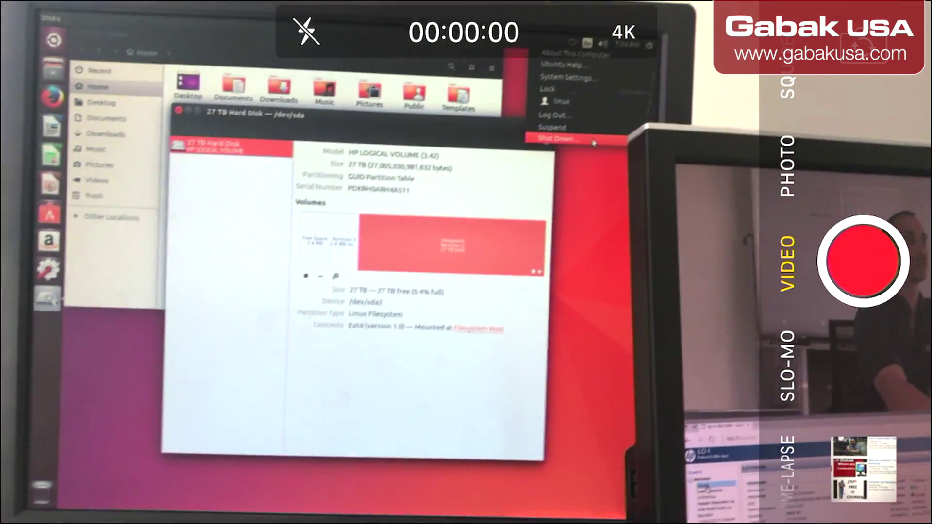
Pick Shut Down from the Ubuntu session menu, then press Escape at the prompt
left_click(593, 142)
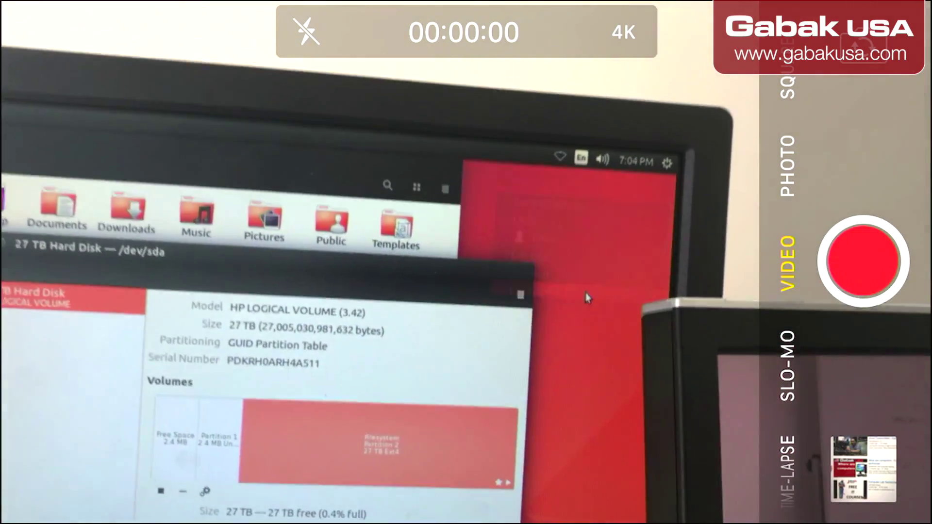
key("Escape")
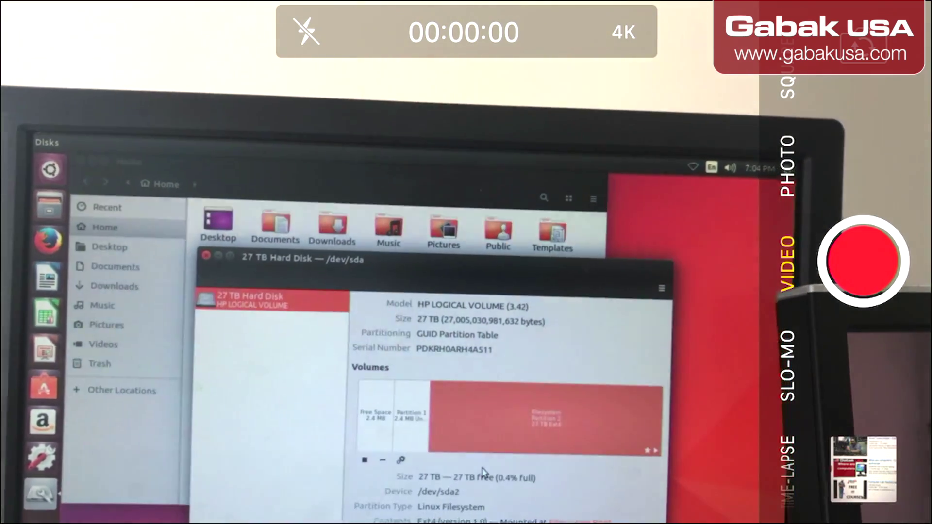